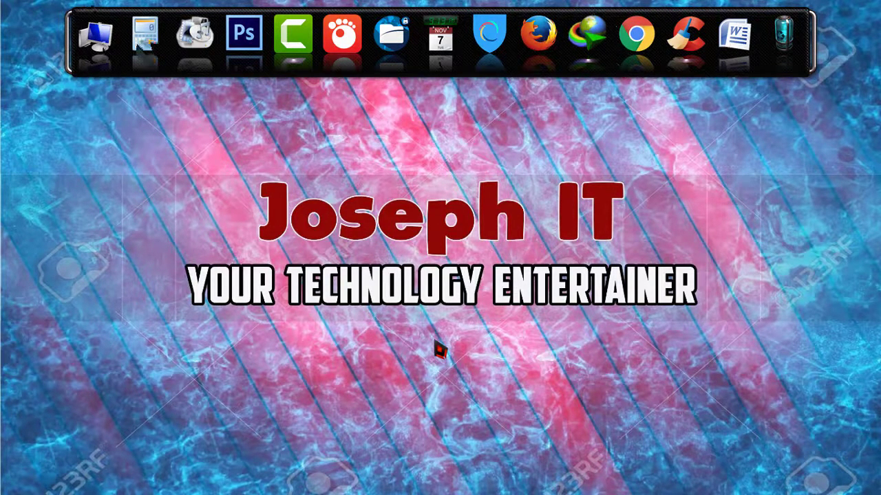
Open Anvi Folder Locker, log in with the account password and move its window slightly lower
click(391, 34)
click(428, 243)
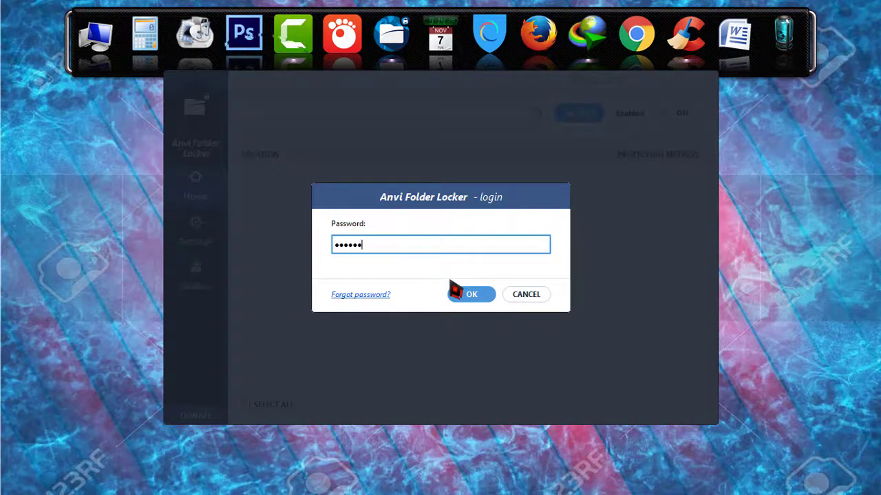
click(457, 293)
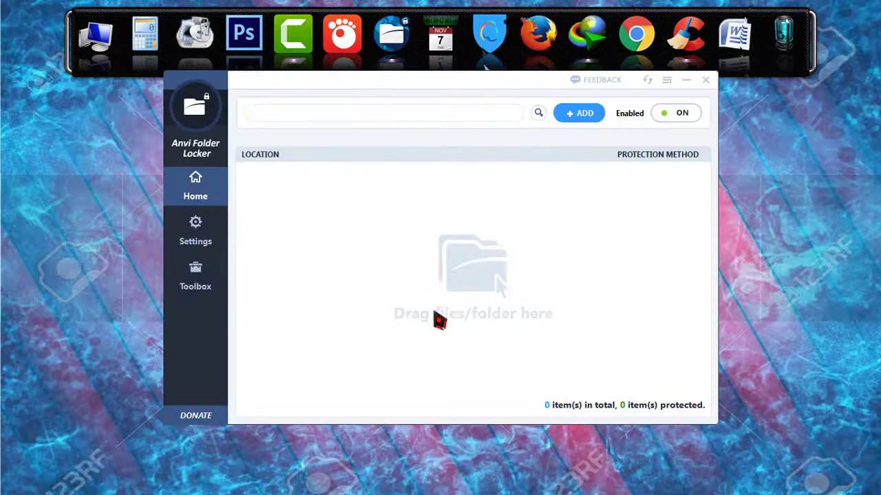
drag(481, 84, 480, 100)
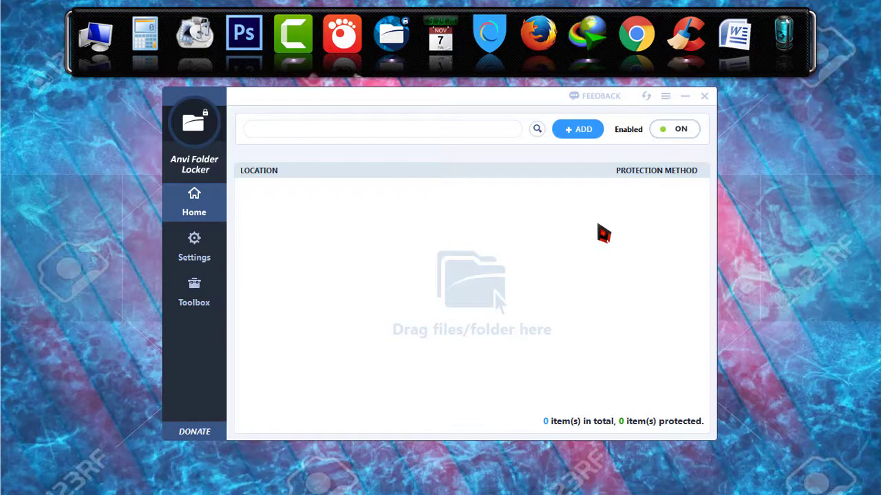
Locate the Grill folder on Local Disk (E:) in Windows Explorer and minimize the Explorer window
double_click(97, 90)
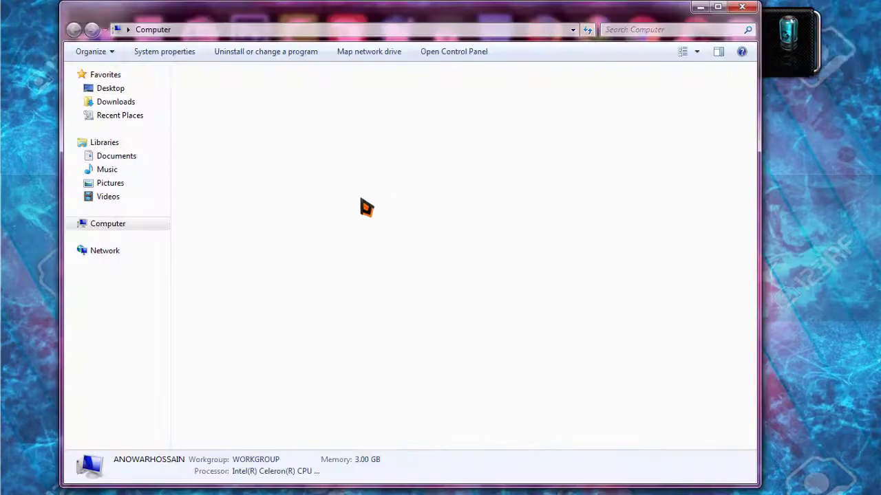
click(397, 171)
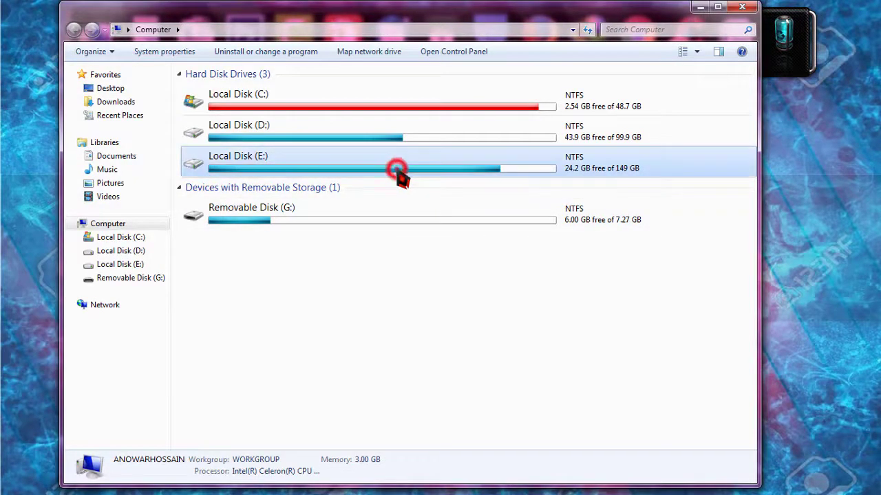
double_click(397, 171)
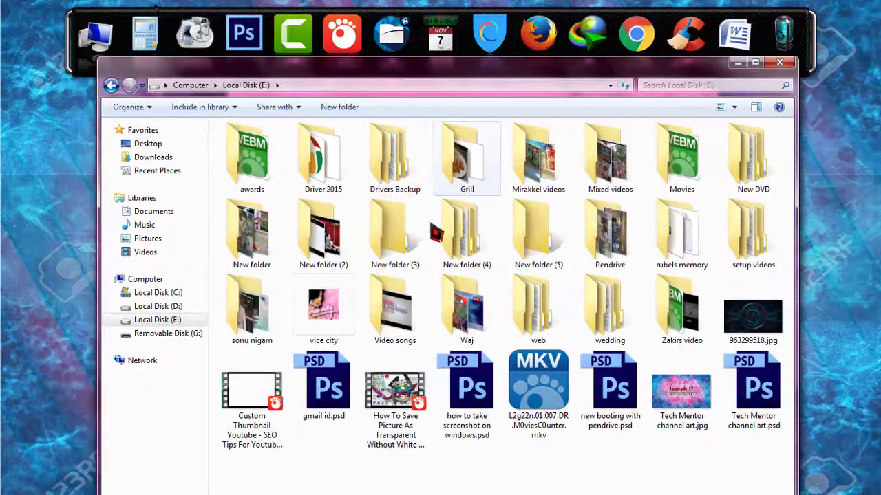
click(486, 156)
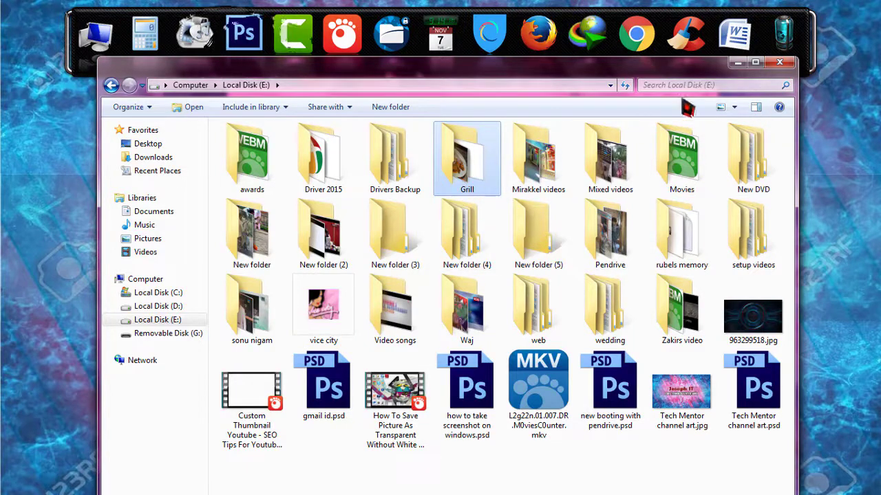
click(737, 63)
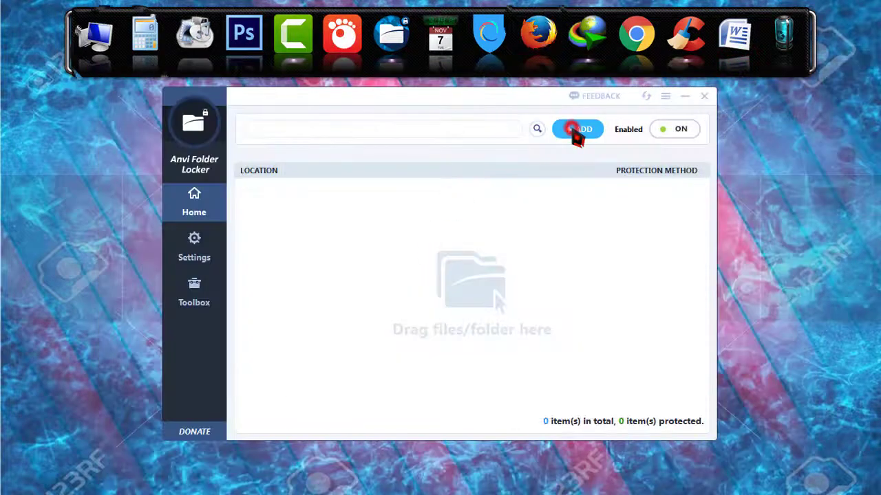
Add the Grill folder from drive E: to the list of protected items
click(577, 131)
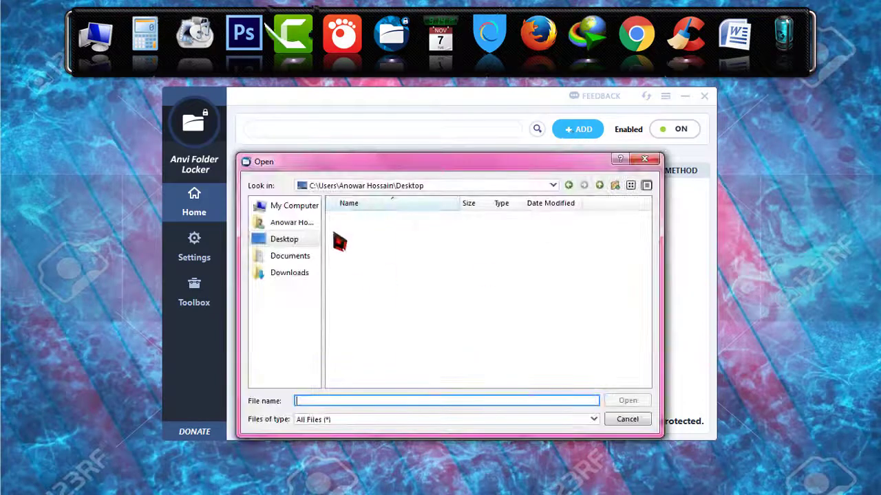
click(302, 209)
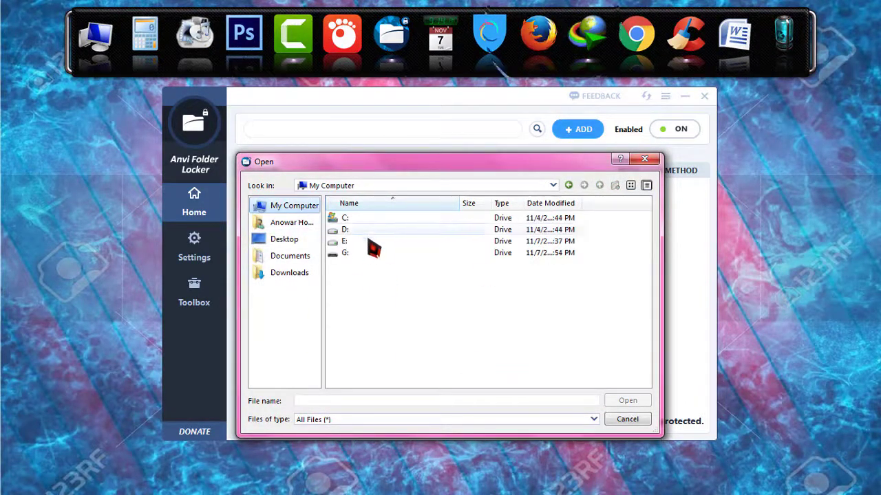
double_click(365, 243)
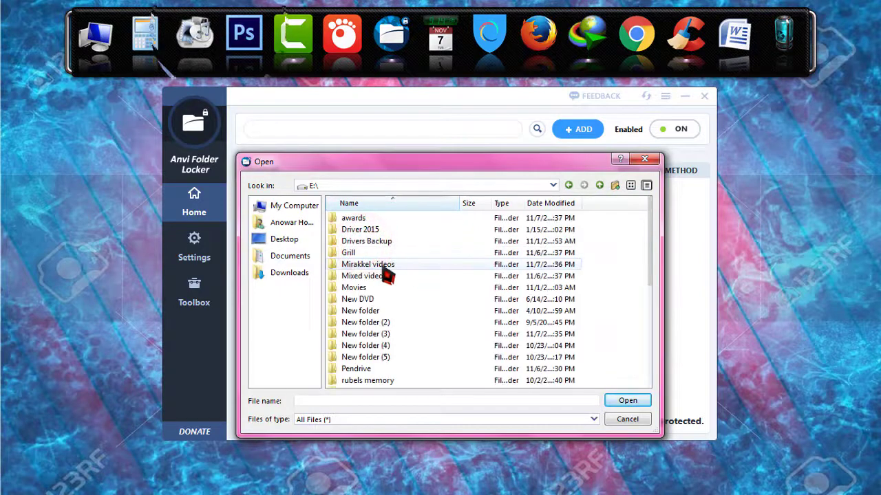
click(356, 252)
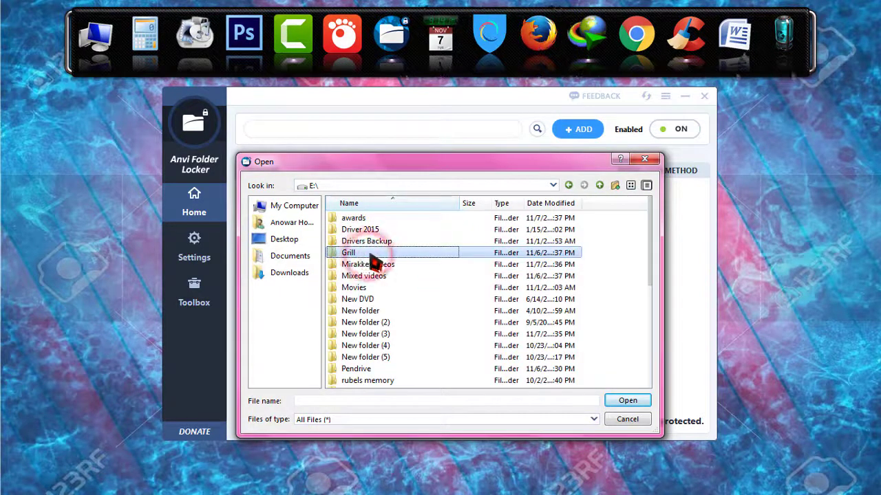
click(374, 255)
click(627, 400)
click(556, 227)
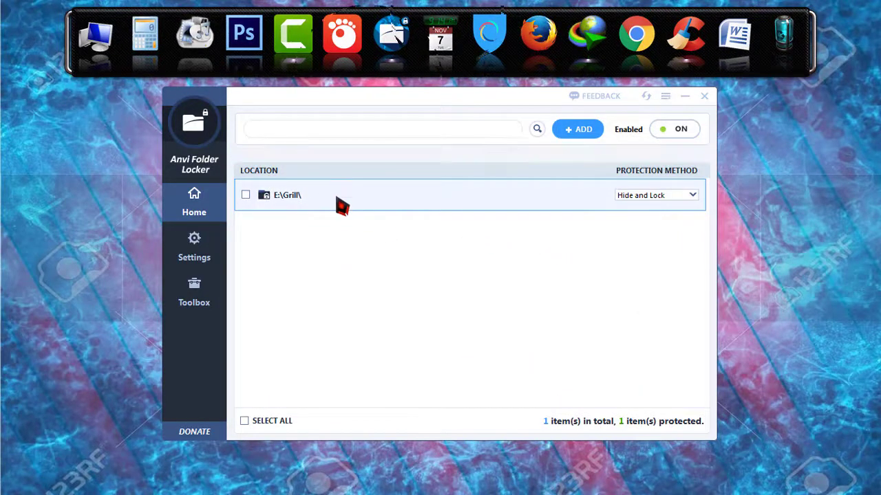
click(354, 255)
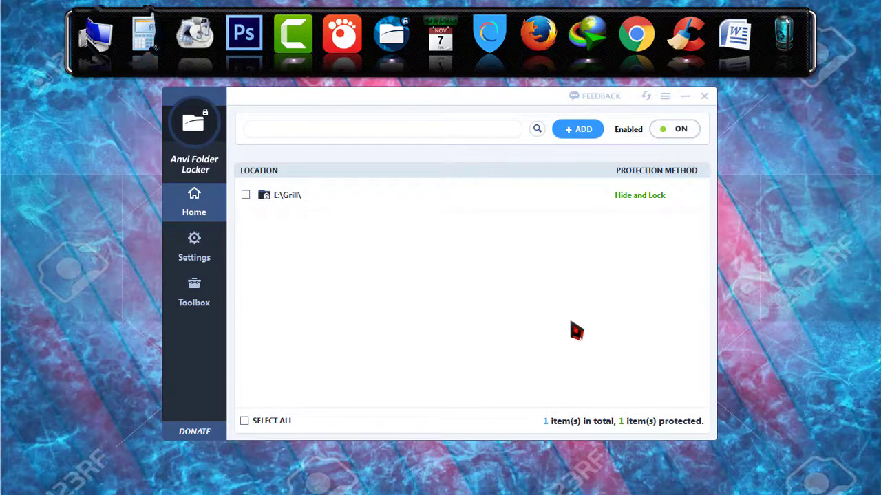
Check in Windows Explorer whether the Grill folder is listed on drive E:, and minimize the window
click(871, 147)
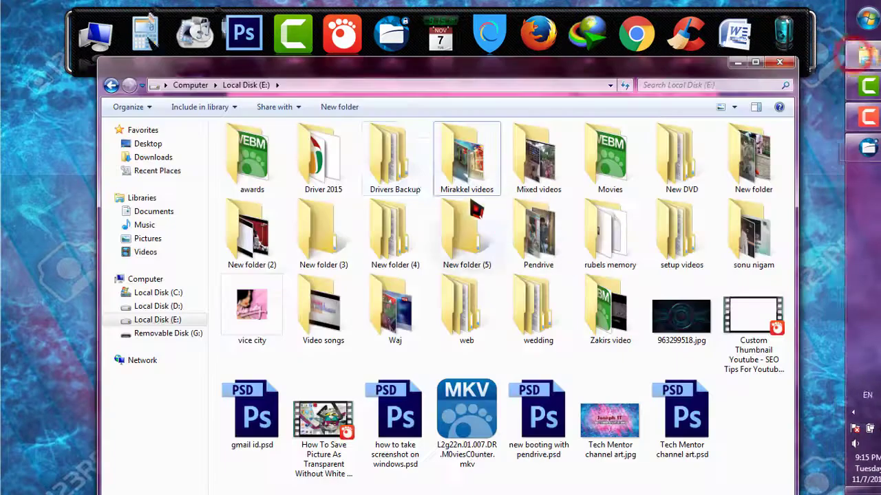
key(g)
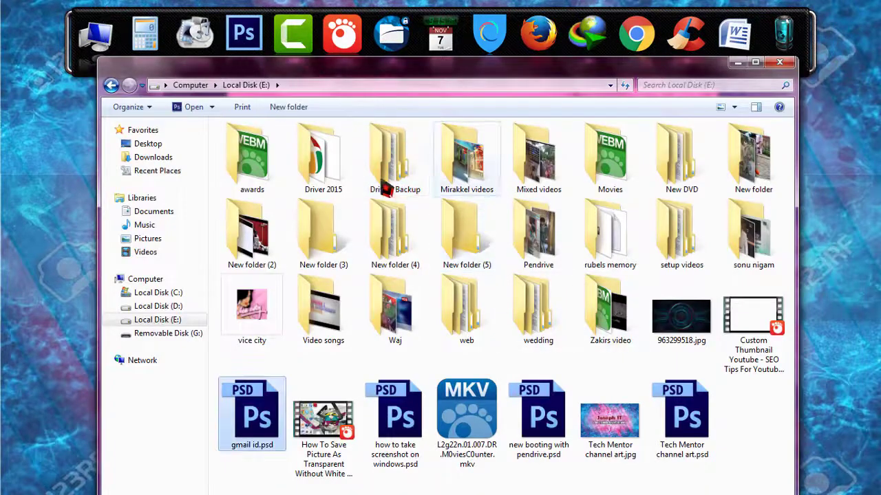
click(738, 64)
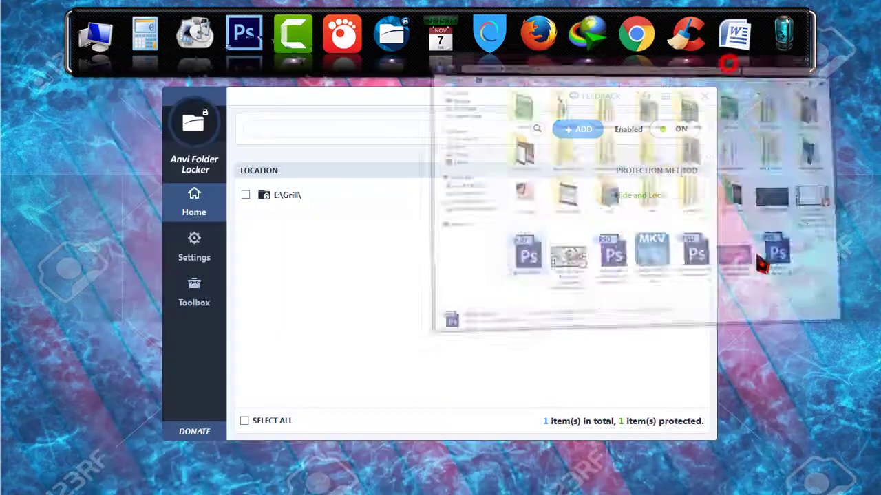
Set the protection method of E:\Grill\ to Hide
click(681, 200)
click(679, 198)
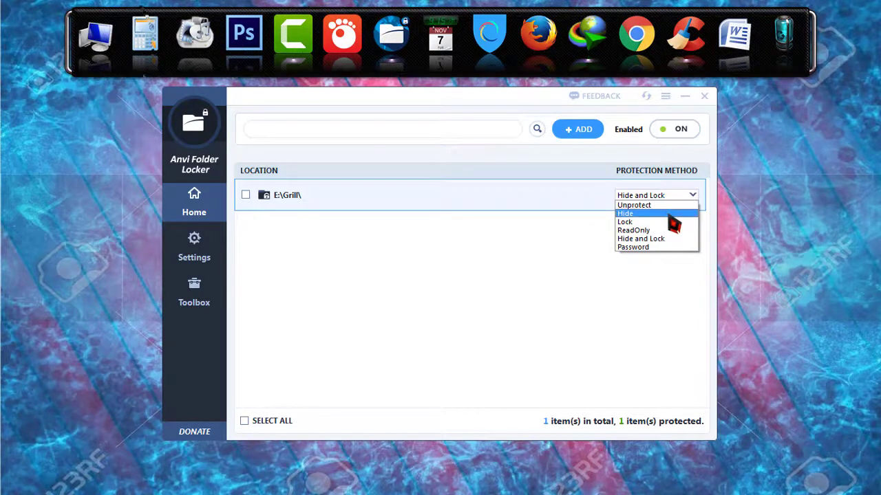
click(667, 215)
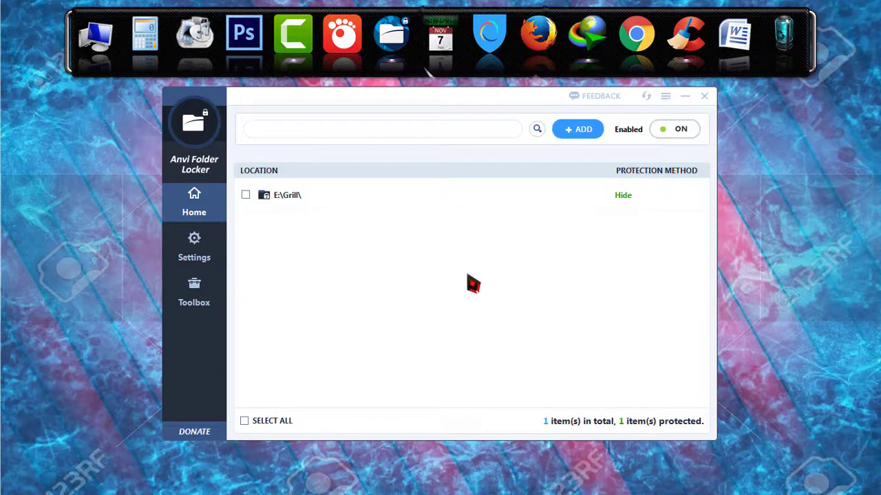
Set the protection method of E:\Grill\ to Lock
click(635, 195)
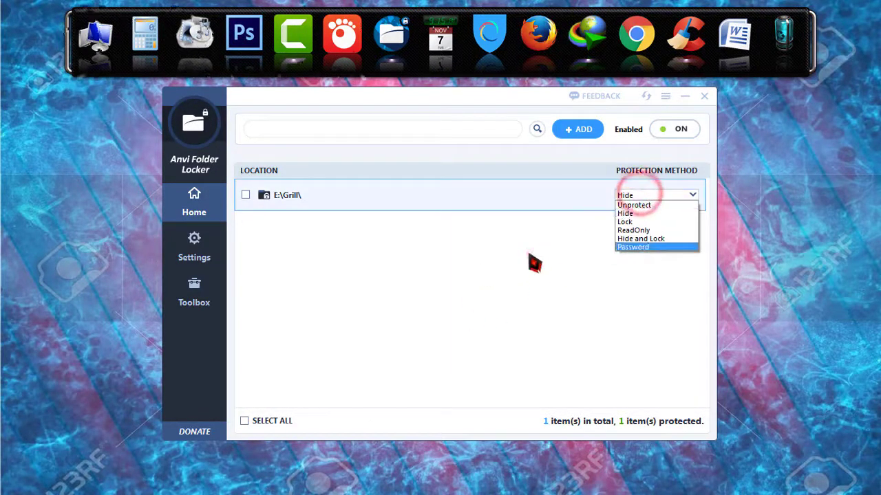
click(528, 253)
click(649, 206)
click(643, 197)
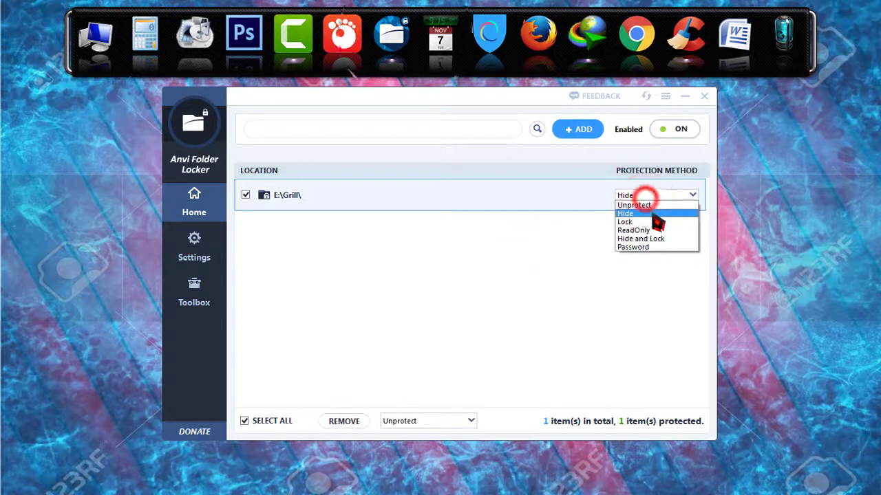
click(652, 222)
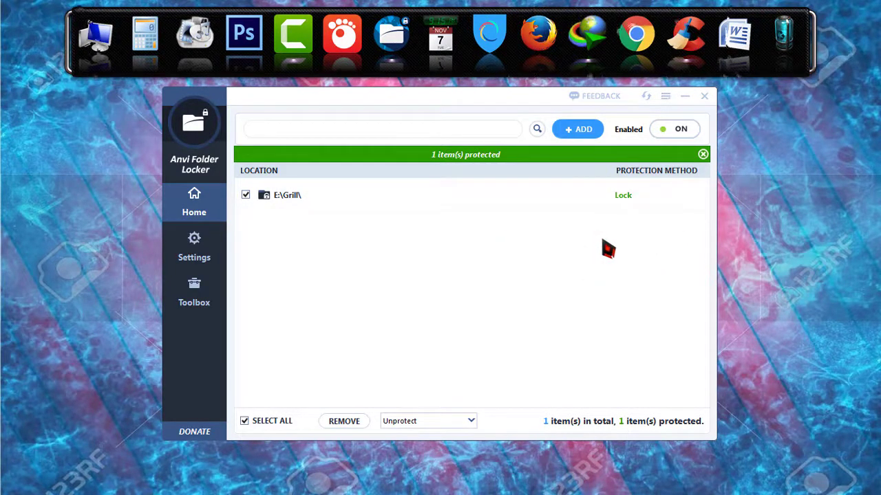
Try to open the locked Grill folder in Windows Explorer and return to Anvi Folder Locker
click(858, 46)
click(491, 191)
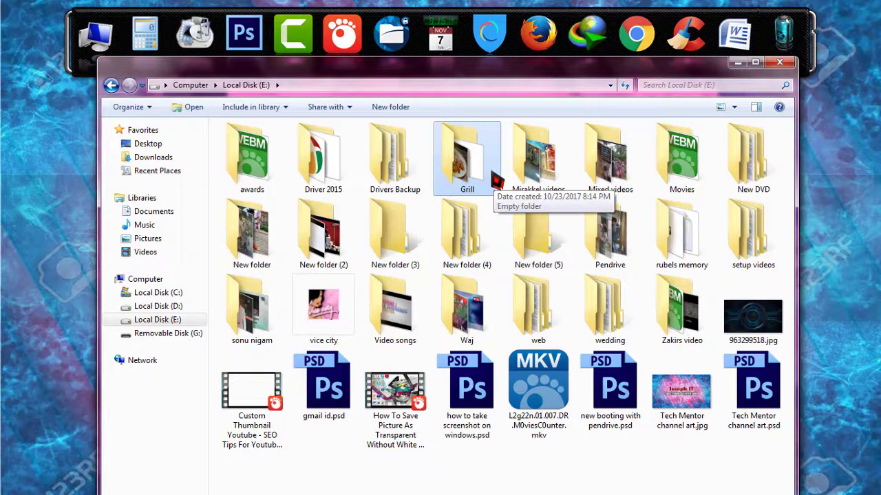
double_click(481, 183)
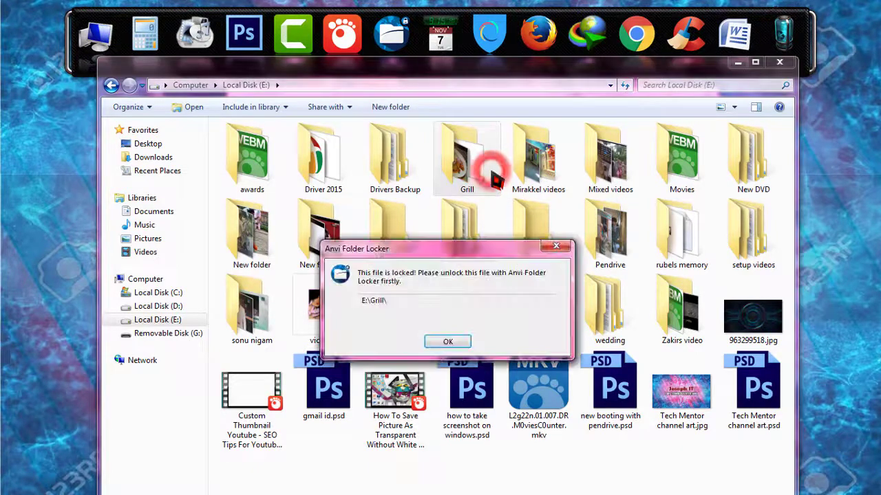
click(448, 342)
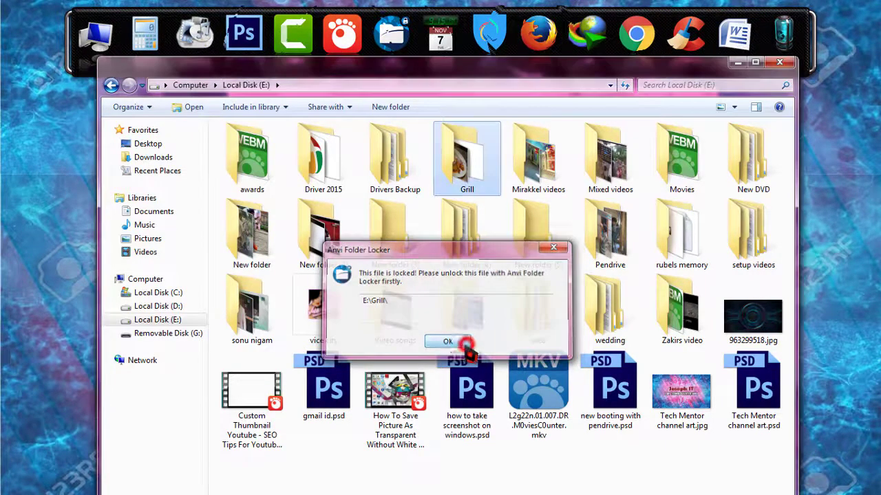
click(737, 63)
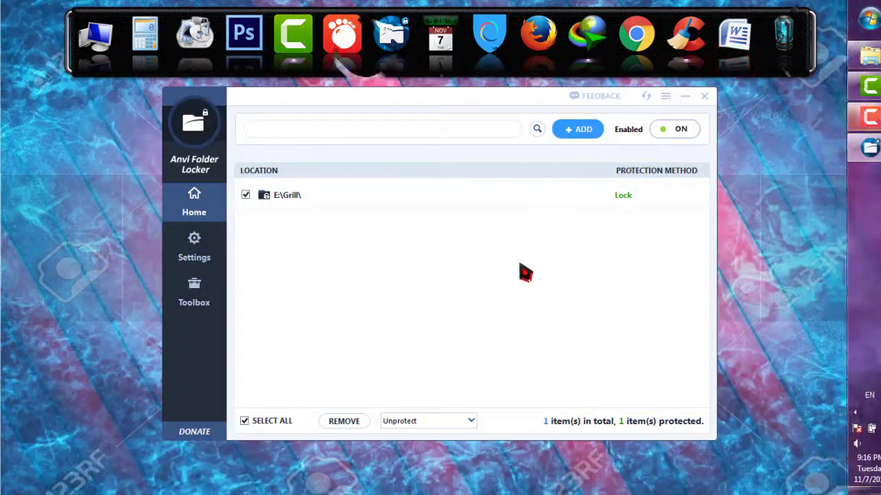
Set the protection method of E:\Grill\ to ReadOnly and open the folder in Windows Explorer
click(646, 197)
click(634, 228)
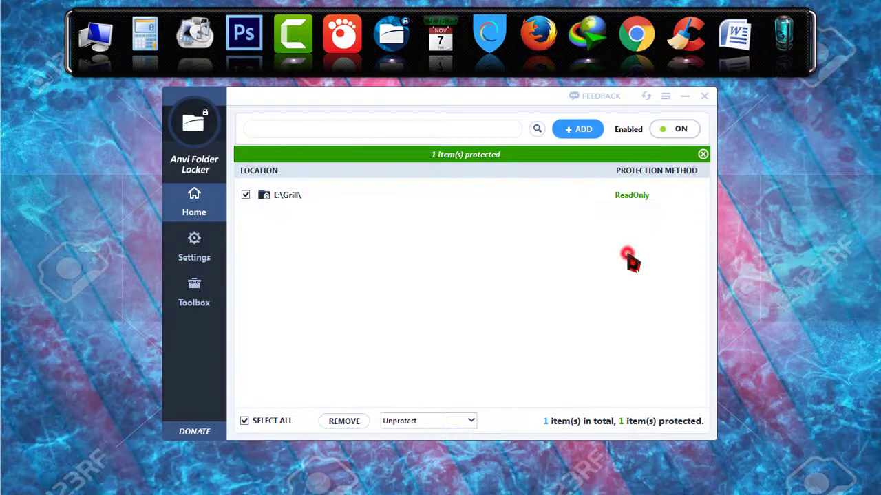
click(860, 55)
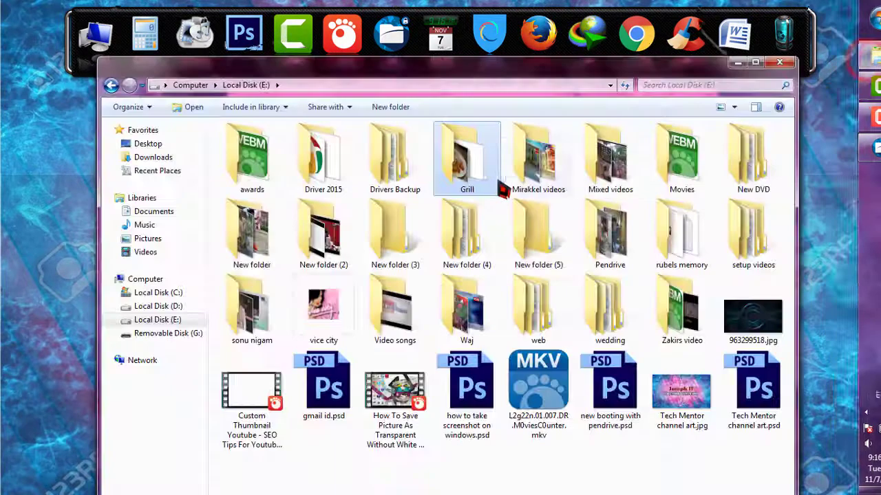
double_click(488, 181)
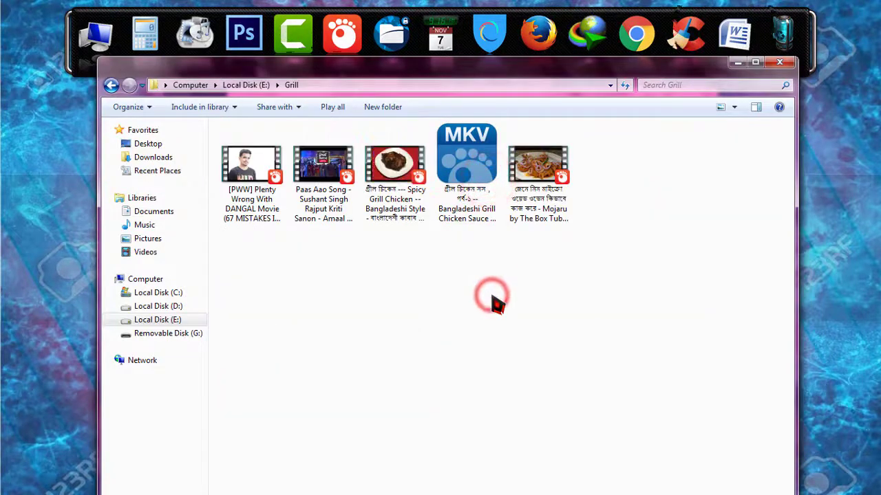
Try to delete the last video file in the Grill folder, and go back to drive E:
click(554, 201)
key(Delete)
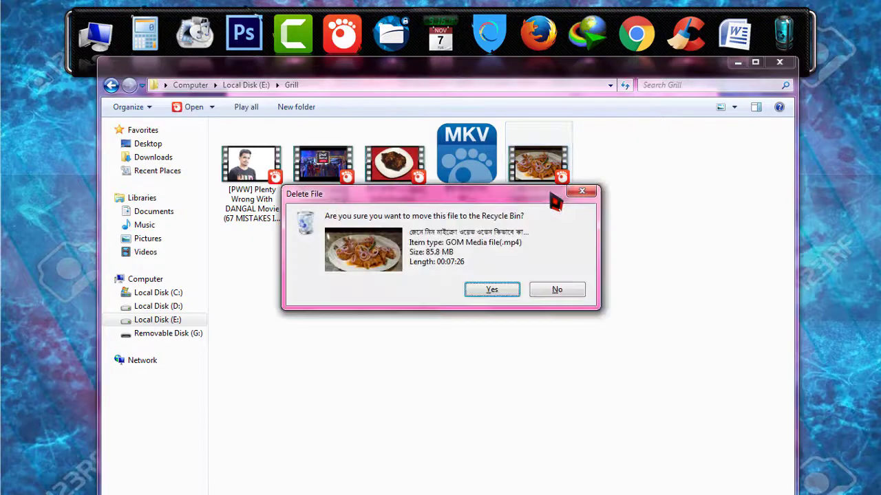
click(507, 290)
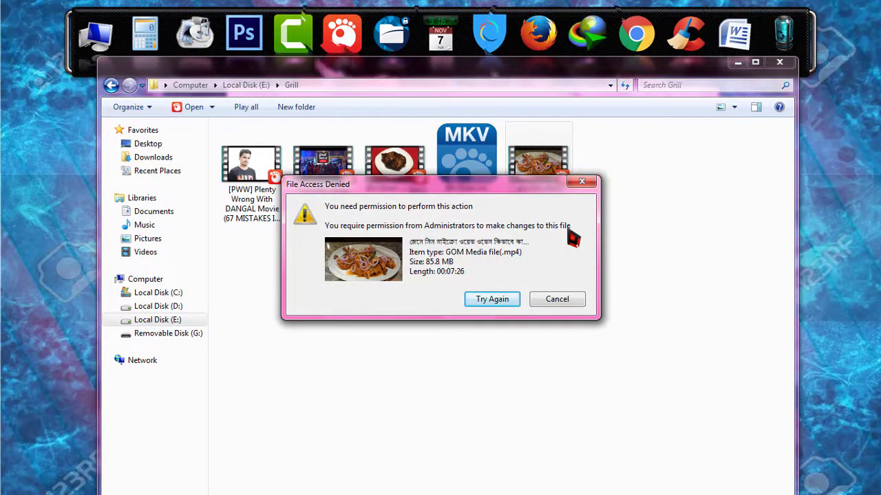
click(581, 181)
click(111, 85)
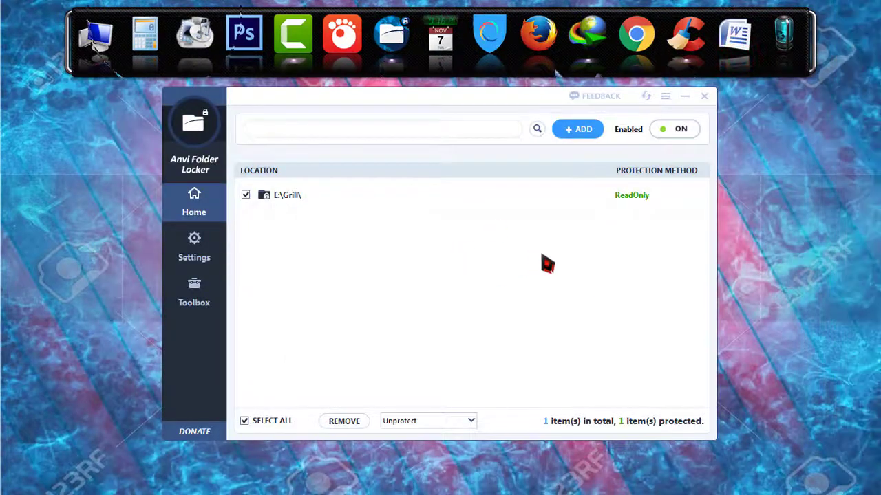
Set the protection method of E:\Grill\ to Hide and Lock in Anvi Folder Locker
click(585, 298)
click(646, 195)
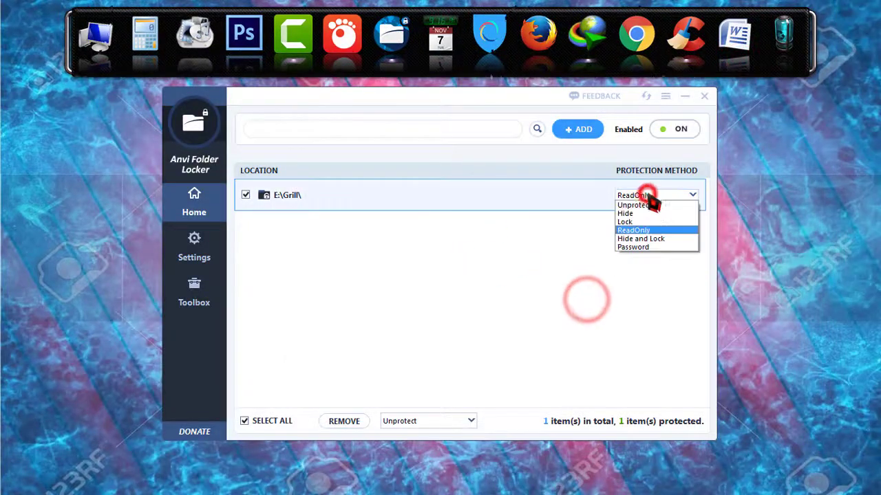
click(650, 238)
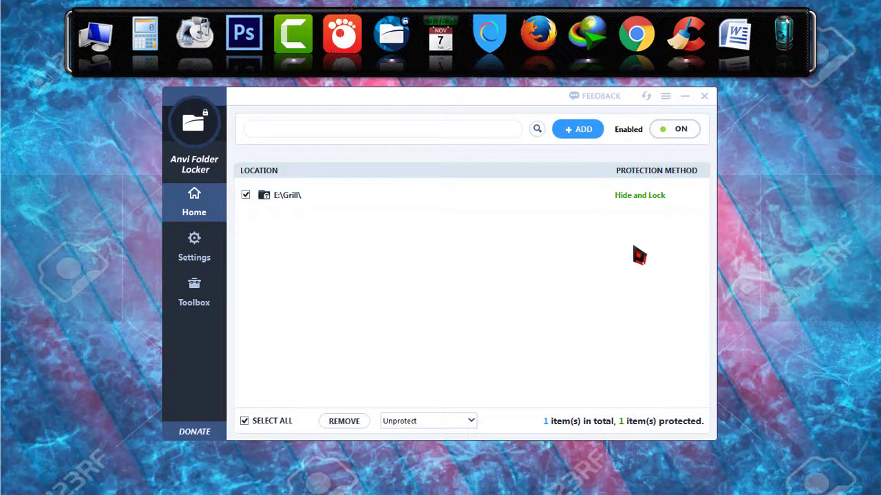
Set the protection method of E:\Grill\ to Password, using the default master password
click(662, 196)
click(662, 197)
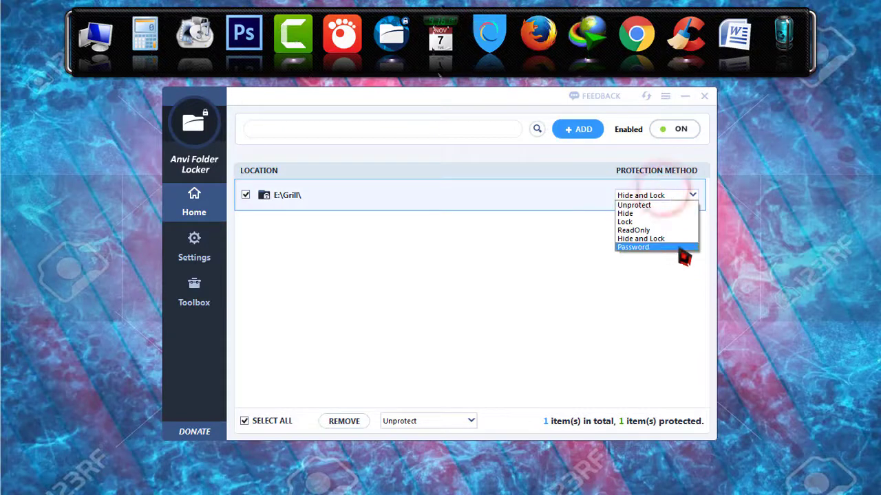
click(659, 248)
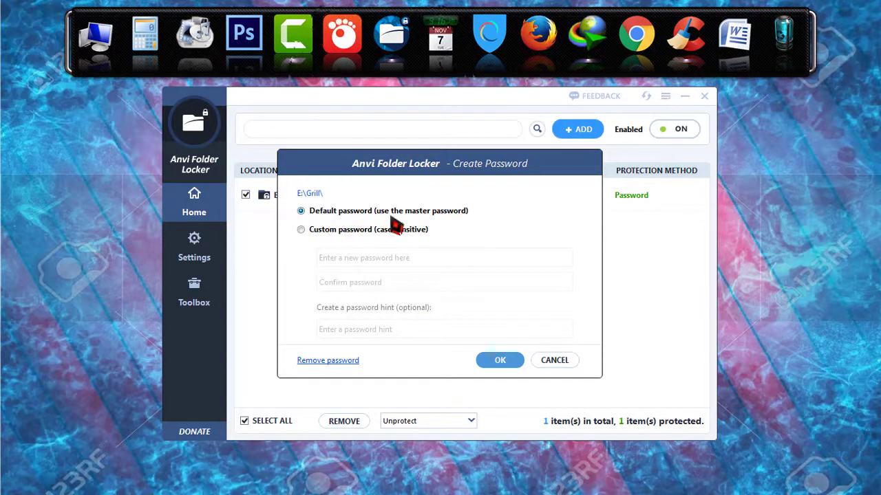
click(338, 231)
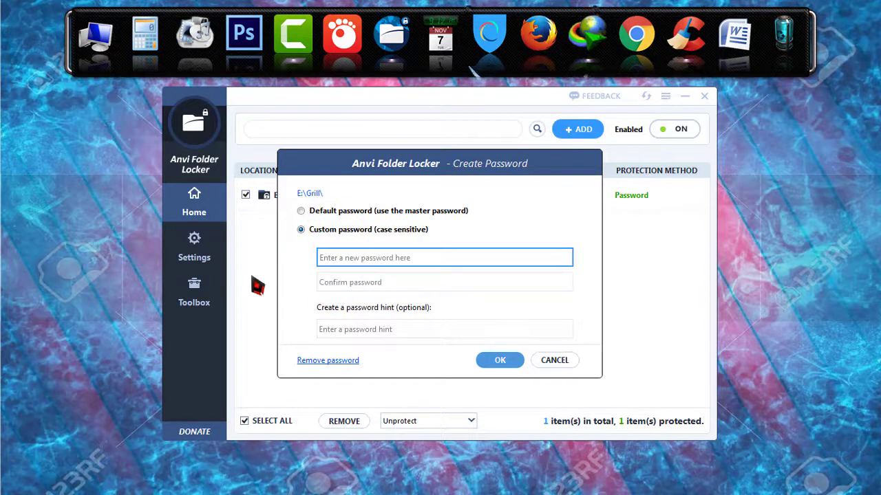
click(346, 284)
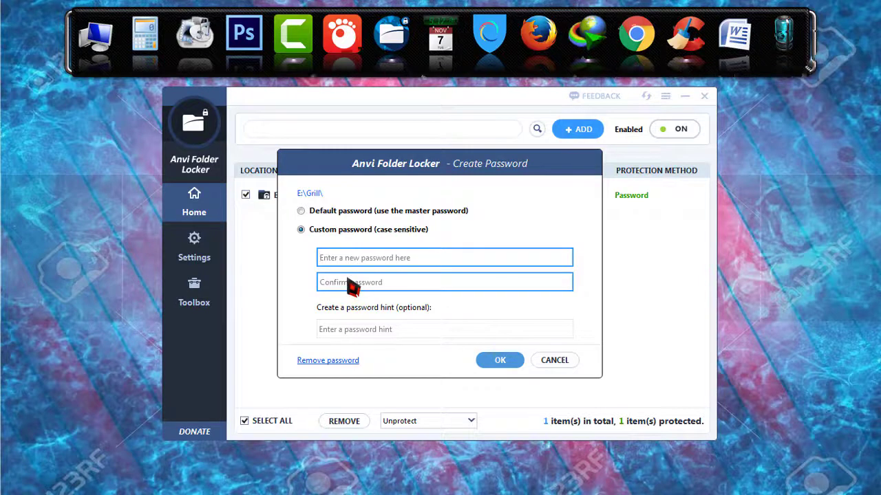
key(shift+Tab)
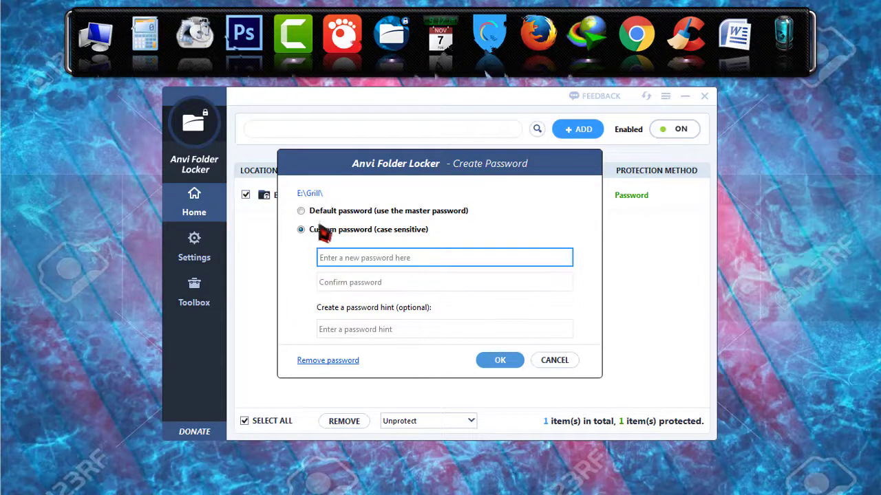
click(306, 214)
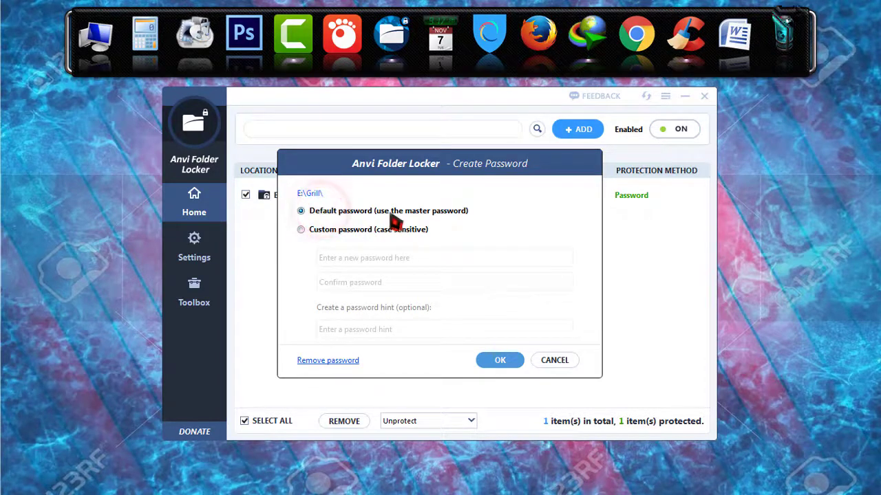
click(496, 369)
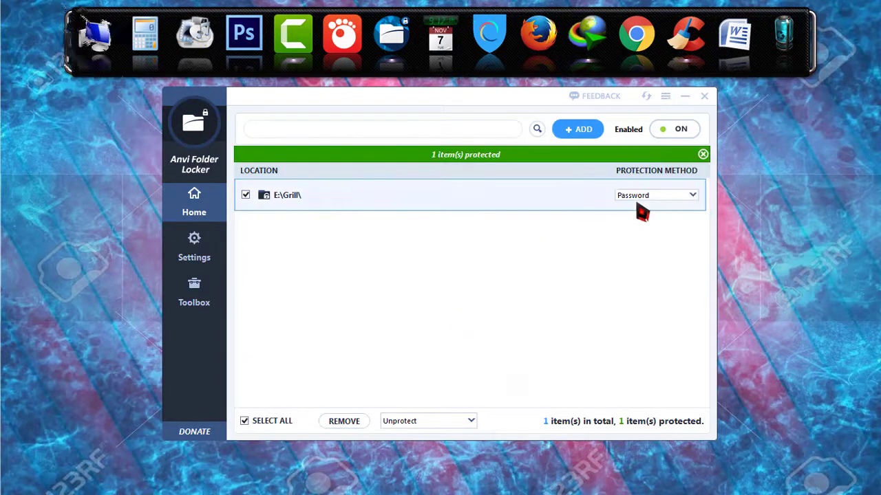
Try to open the password-protected Grill folder in Windows Explorer and dismiss the password request without entering anything
click(858, 55)
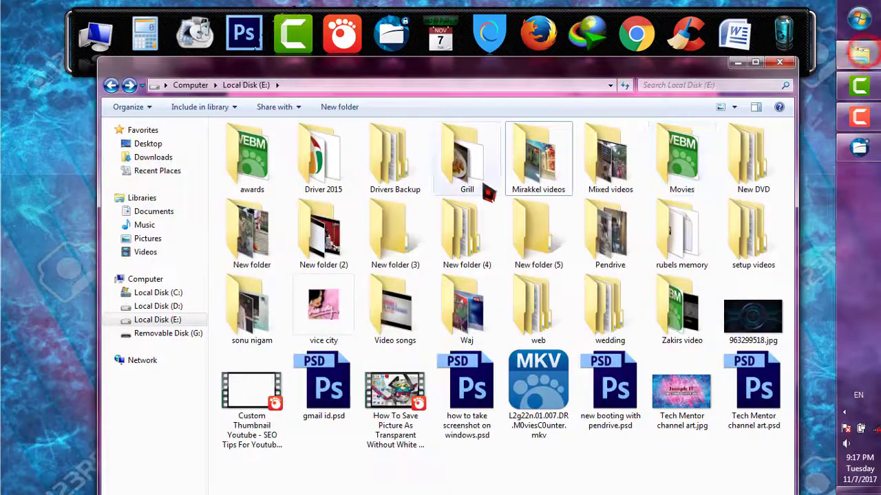
double_click(487, 190)
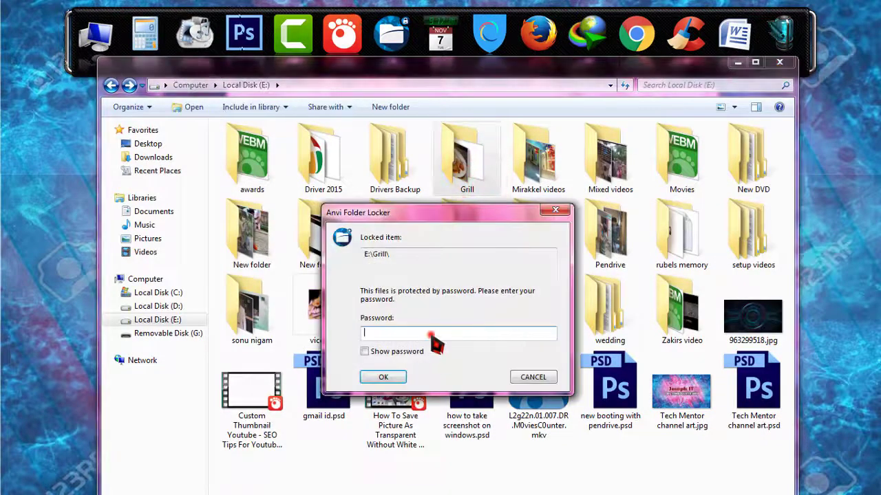
click(432, 336)
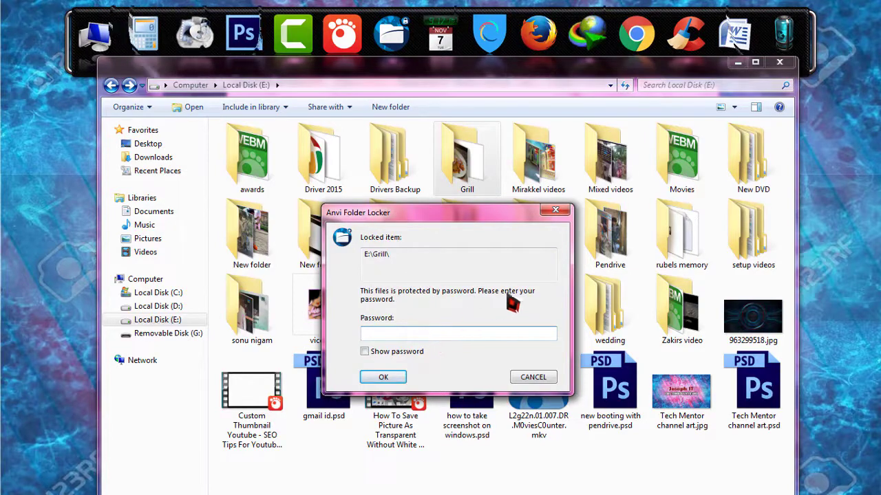
click(555, 209)
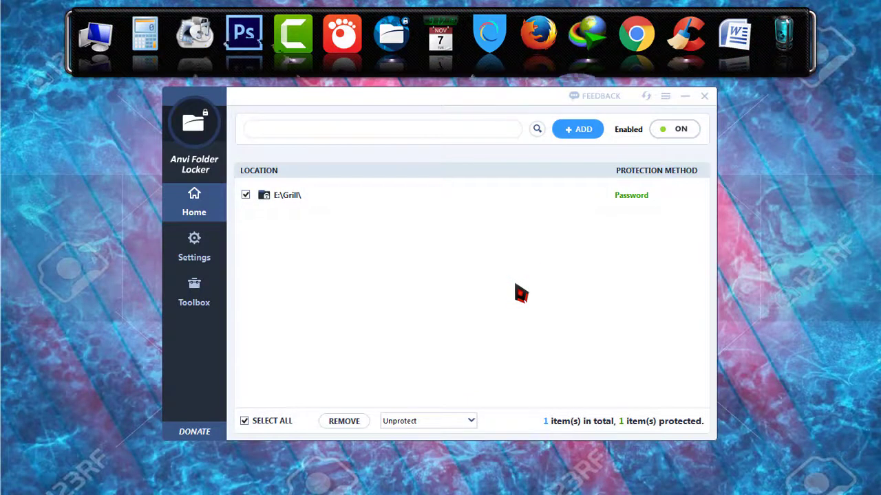
Set the protection method of E:\Grill\ to Unprotect in Anvi Folder Locker and open the folder in Windows Explorer
click(659, 195)
click(629, 303)
click(659, 195)
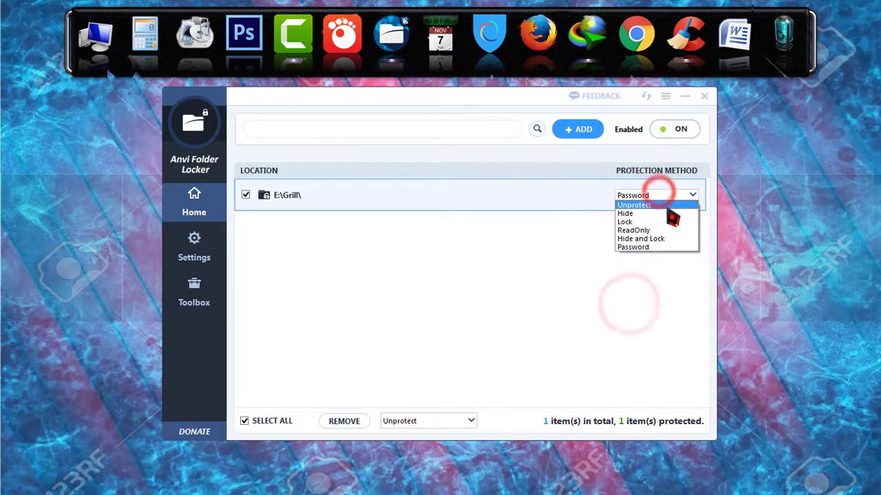
click(666, 206)
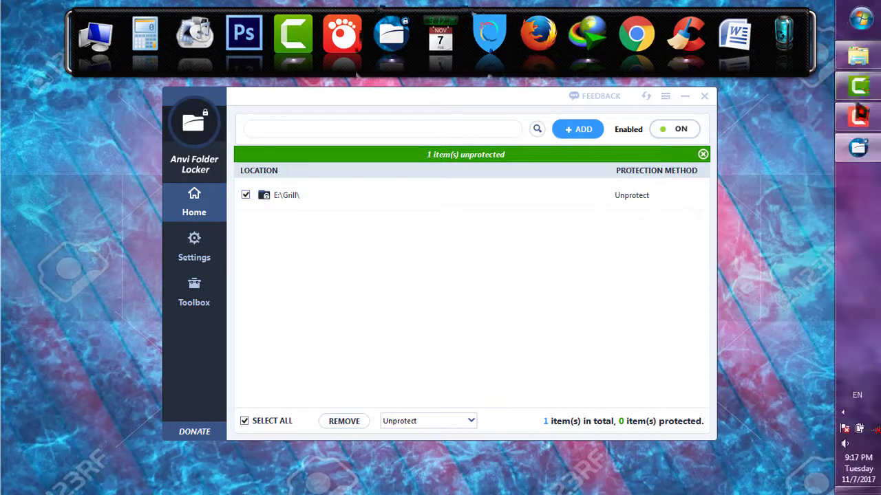
click(860, 66)
double_click(478, 182)
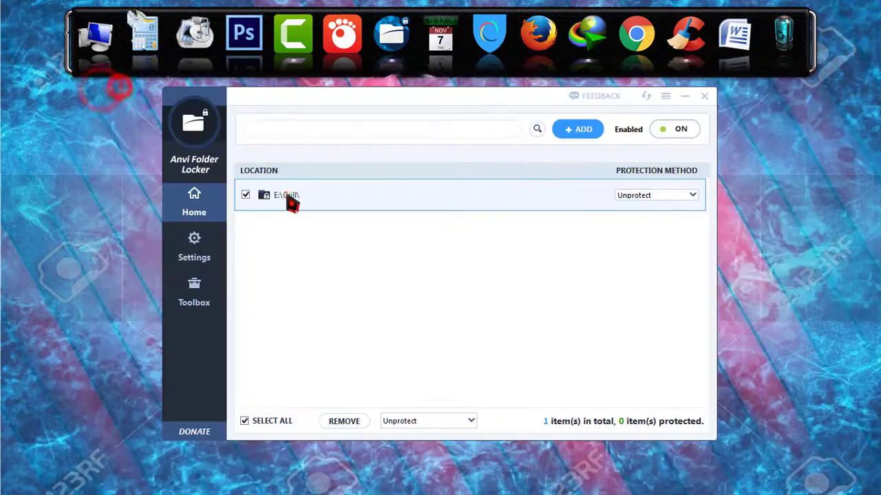
Remove the E:\Grill\ entry from Anvi Folder Locker's list of locations
click(284, 197)
click(285, 194)
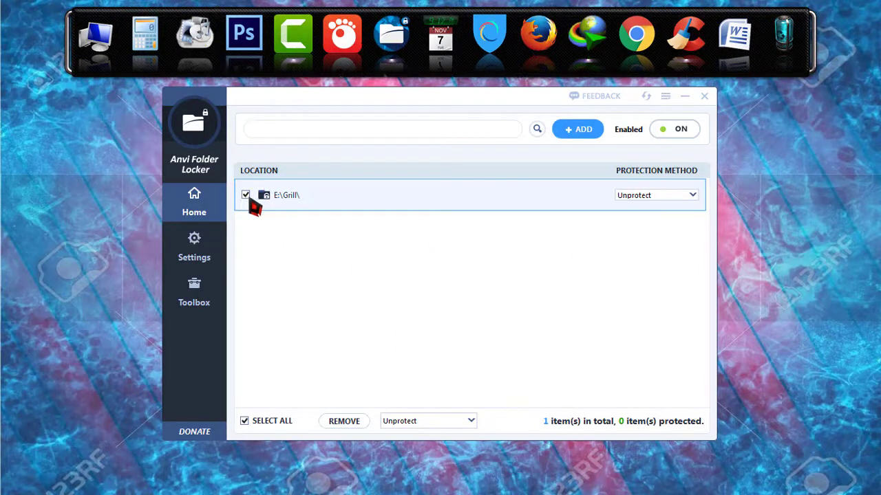
click(344, 422)
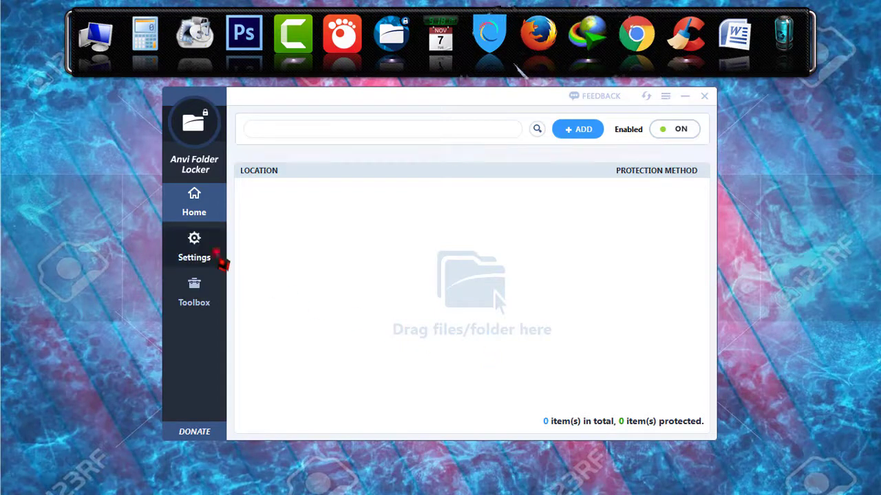
Examine the program settings for the master password, the default protection methods and the exclude list without changing them
click(221, 262)
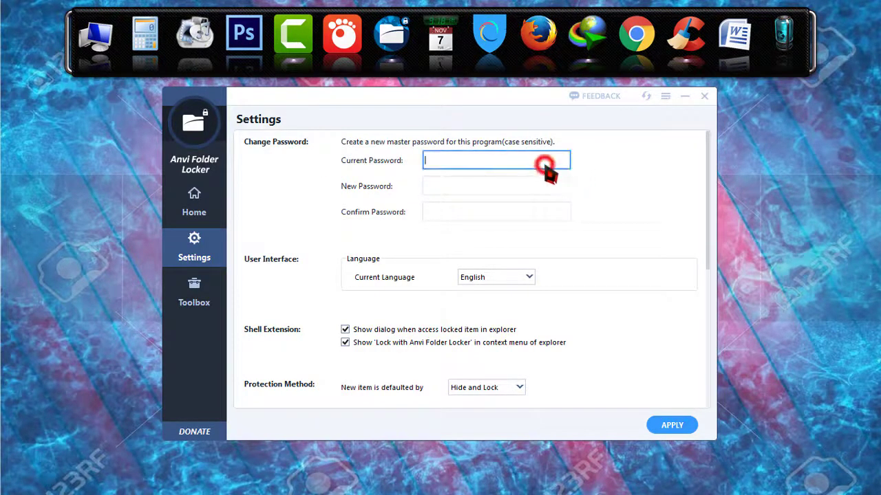
click(456, 206)
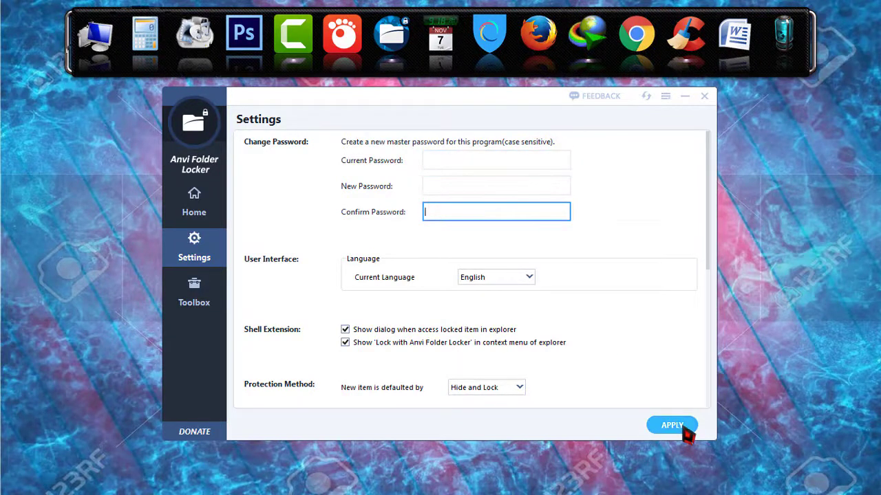
scroll(617, 272, down, 1)
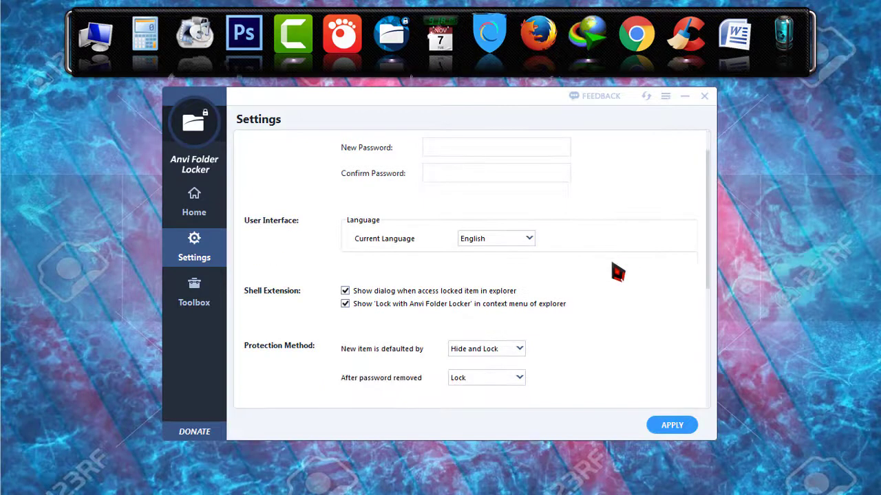
scroll(617, 273, down, 3)
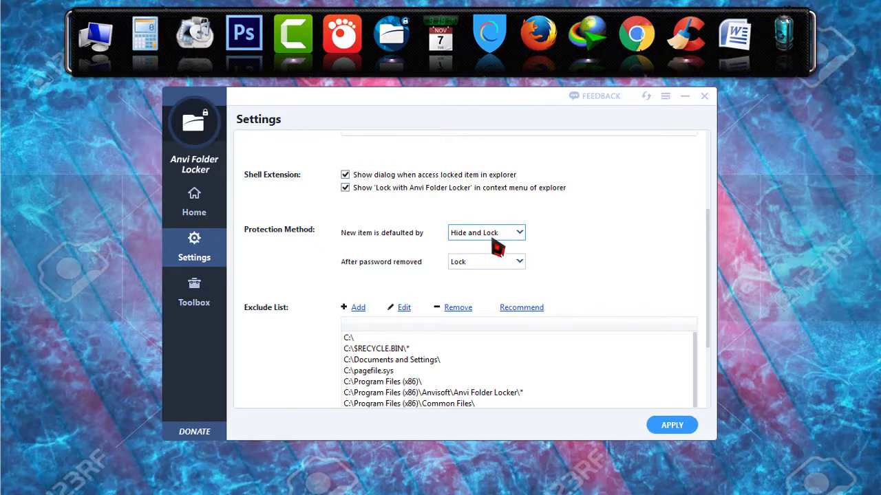
click(487, 233)
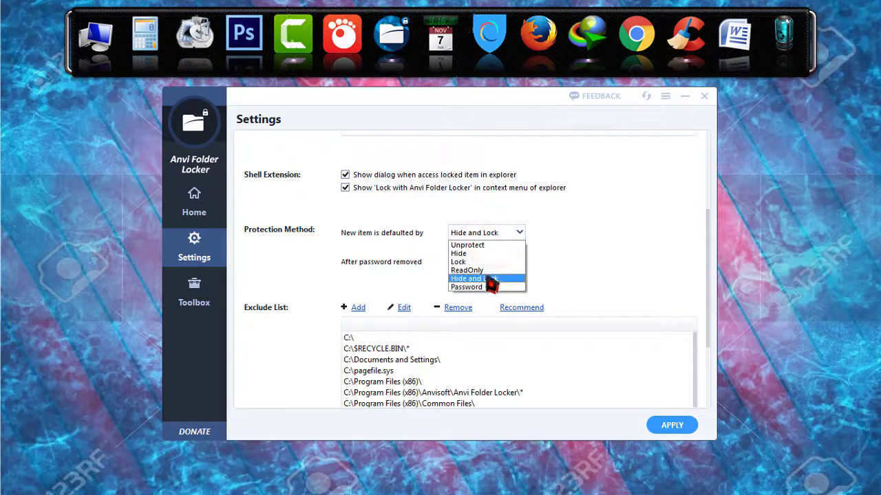
click(594, 237)
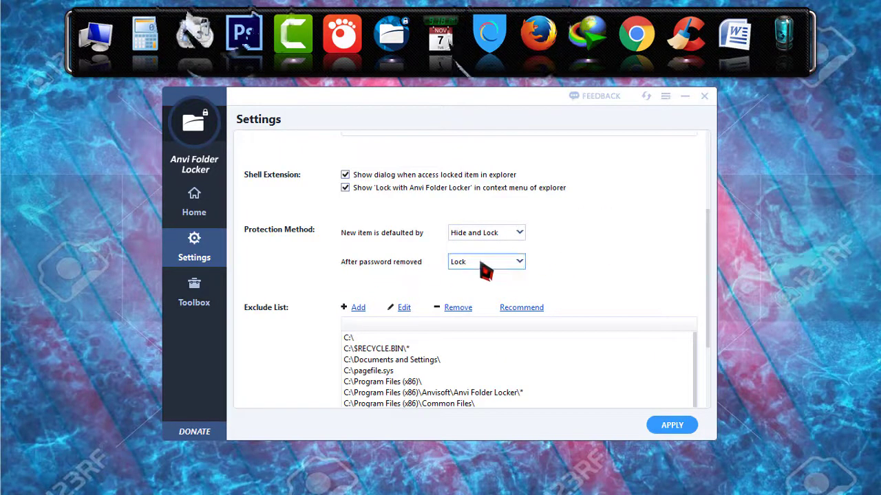
click(619, 255)
scroll(621, 260, down, 1)
scroll(621, 265, down, 1)
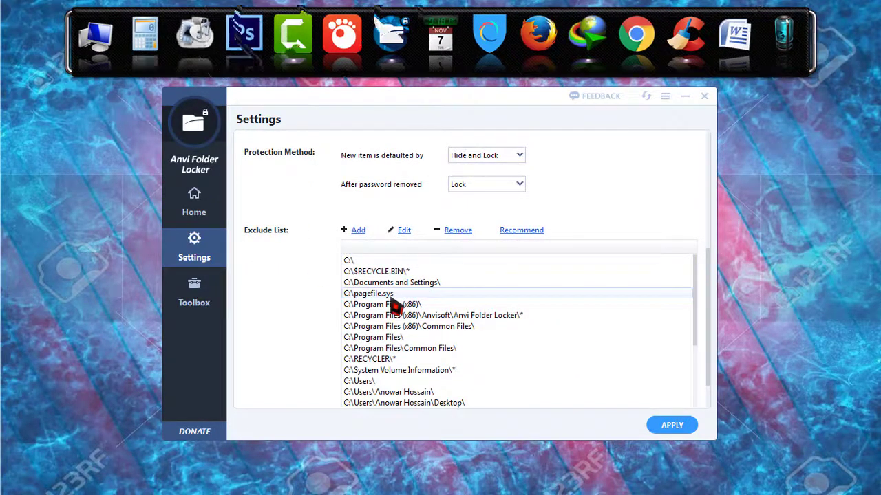
click(388, 296)
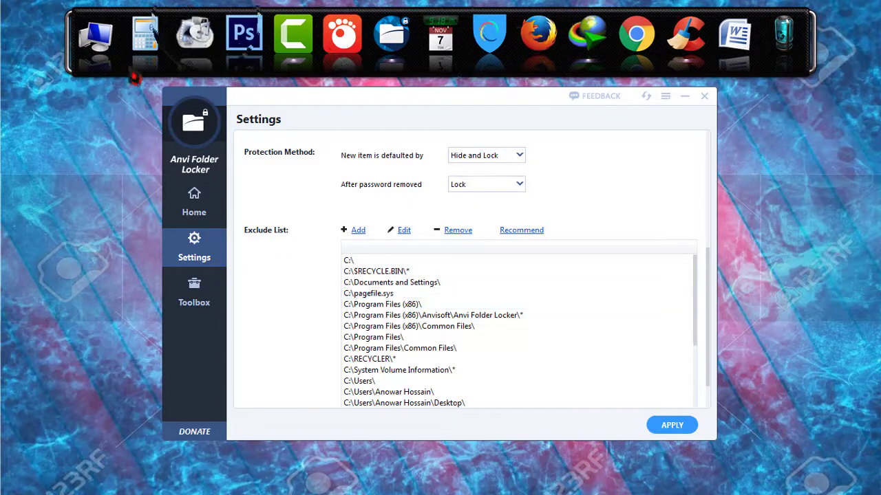
Look over the local disks C:, D: and E: in the Computer window, and close it
click(94, 37)
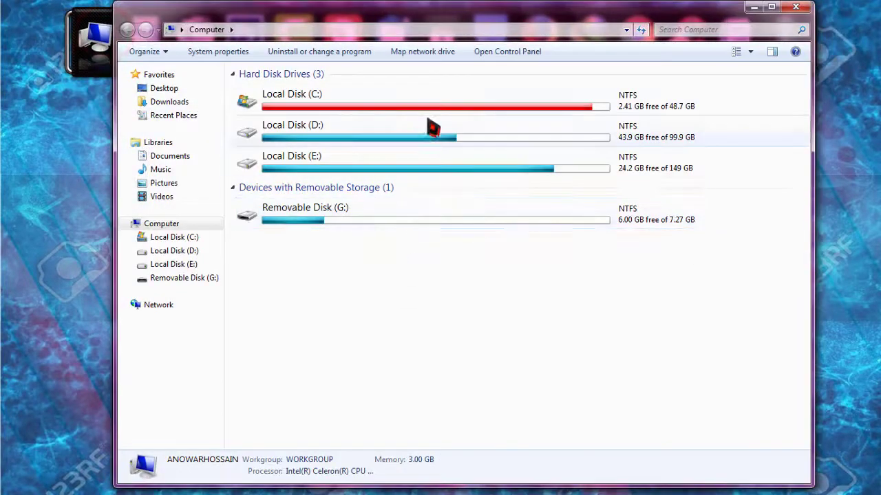
click(429, 103)
click(436, 134)
click(446, 160)
click(441, 100)
click(449, 133)
click(461, 162)
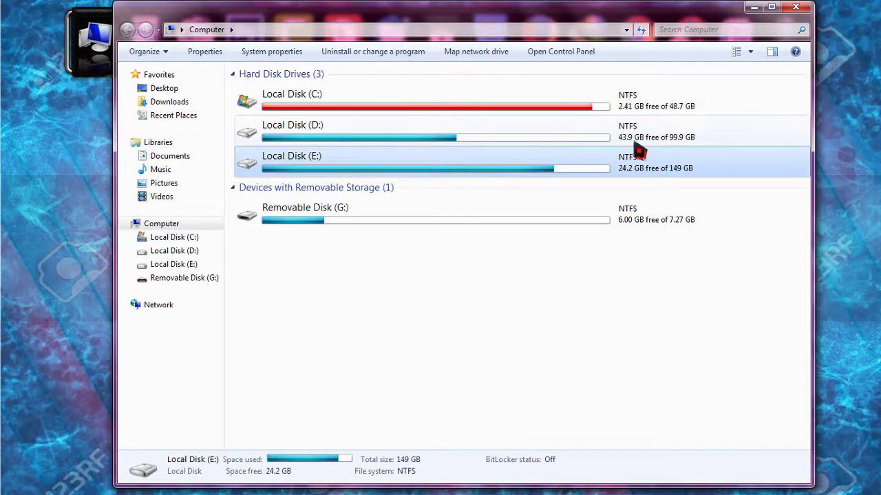
click(795, 7)
Examine the excluded paths on drives C:, D: and E: in Anvi Folder Locker's exclude list settings
click(228, 265)
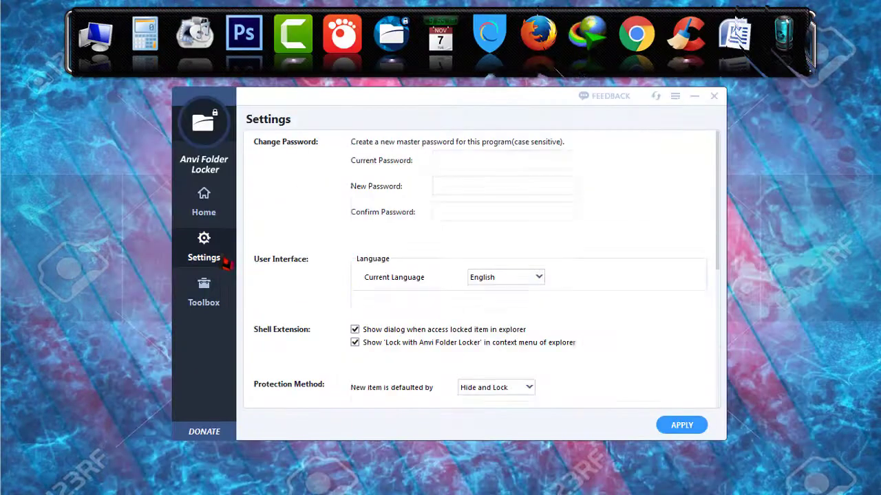
scroll(508, 272, down, 3)
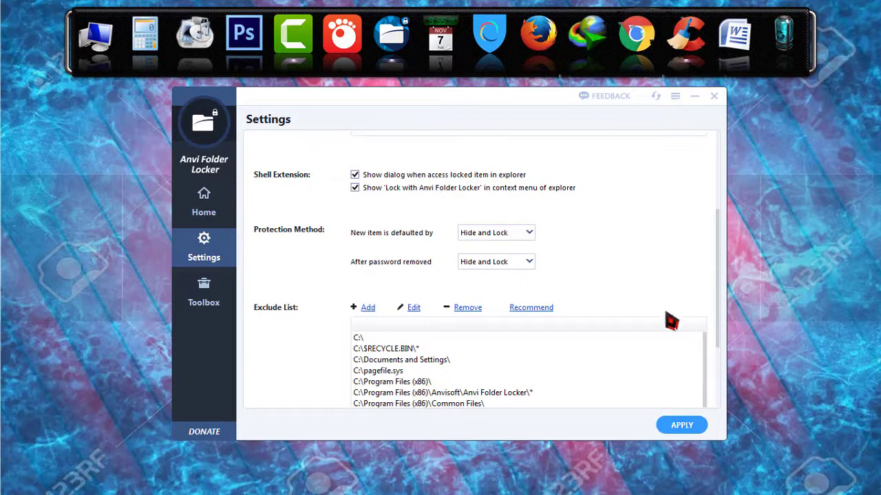
scroll(708, 370, down, 6)
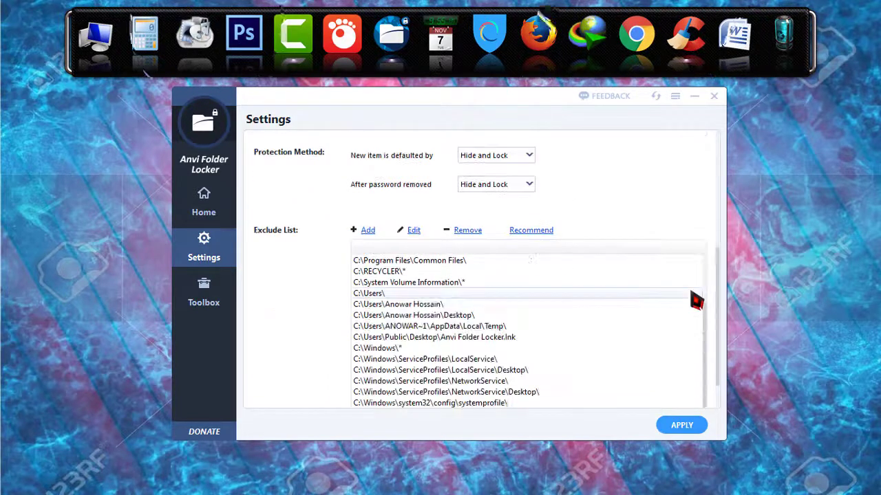
scroll(481, 365, up, 2)
scroll(465, 366, up, 2)
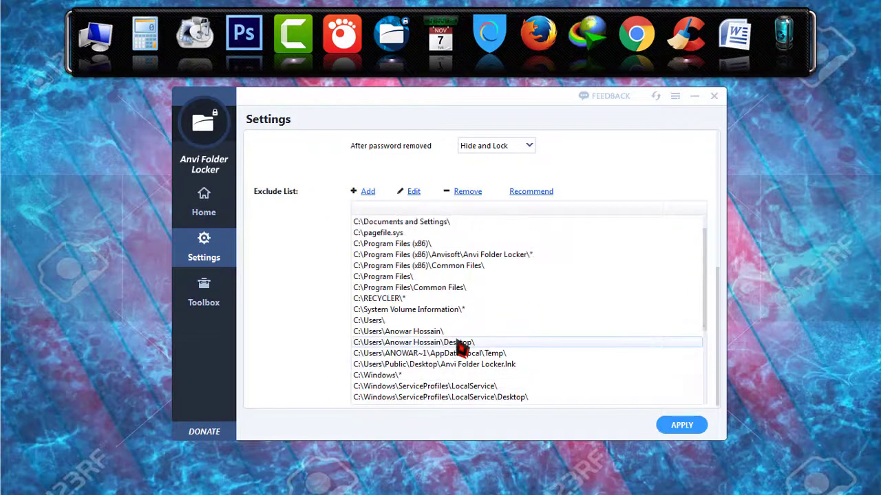
scroll(432, 283, up, 1)
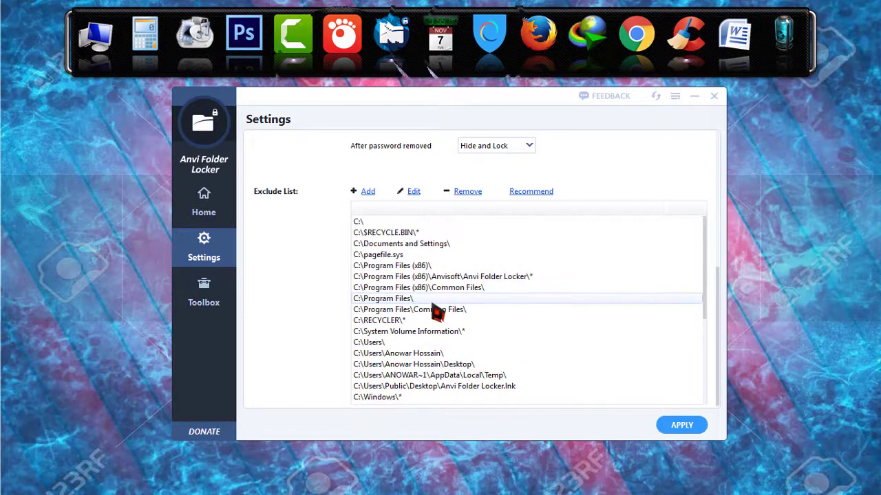
scroll(393, 370, down, 5)
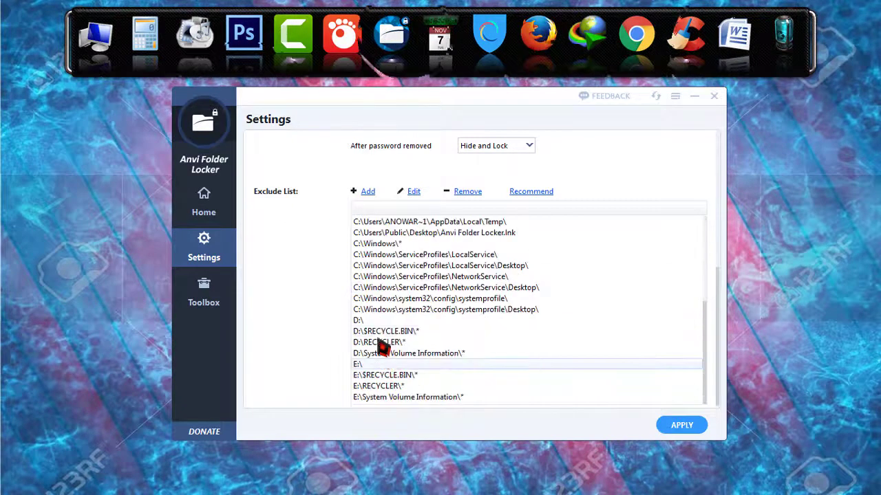
scroll(383, 392, up, 1)
scroll(382, 390, up, 1)
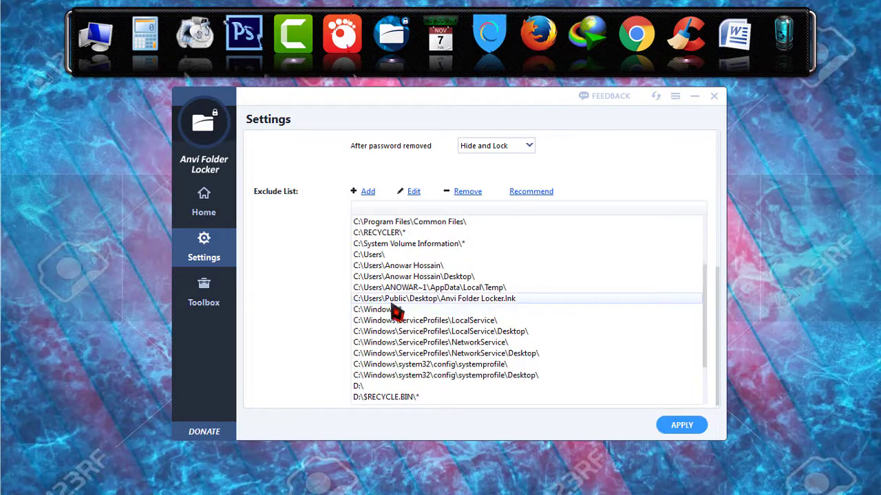
scroll(395, 312, down, 1)
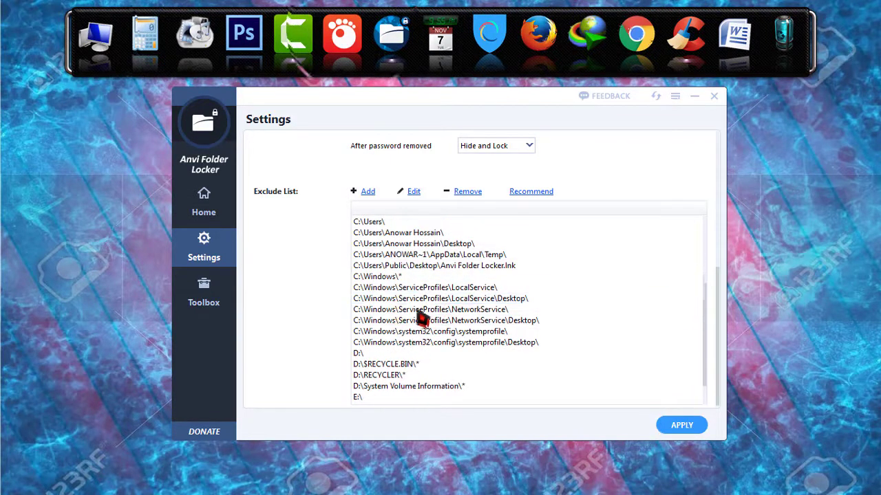
scroll(413, 318, down, 1)
scroll(417, 338, up, 3)
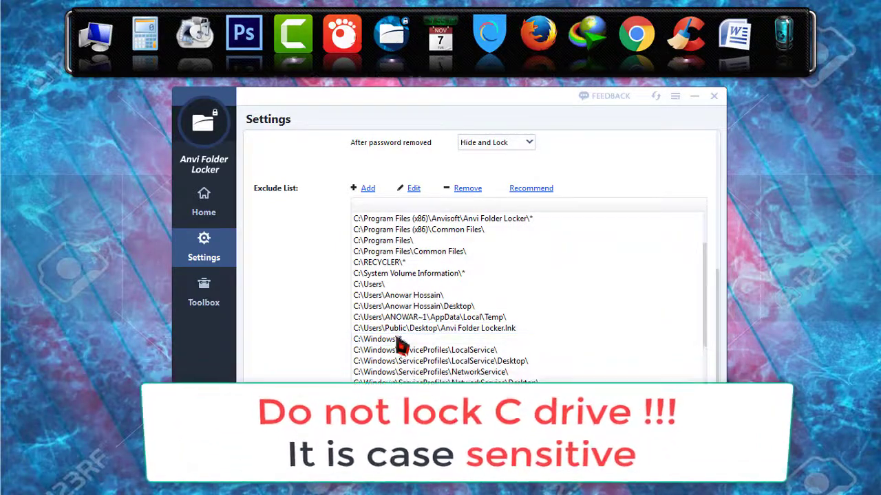
Remove the D:\, D:\$RECYCLE.BIN\*, D:\RECYCLER\* and D:\System Volume Information\* entries from the exclude list without applying the change
scroll(399, 316, down, 3)
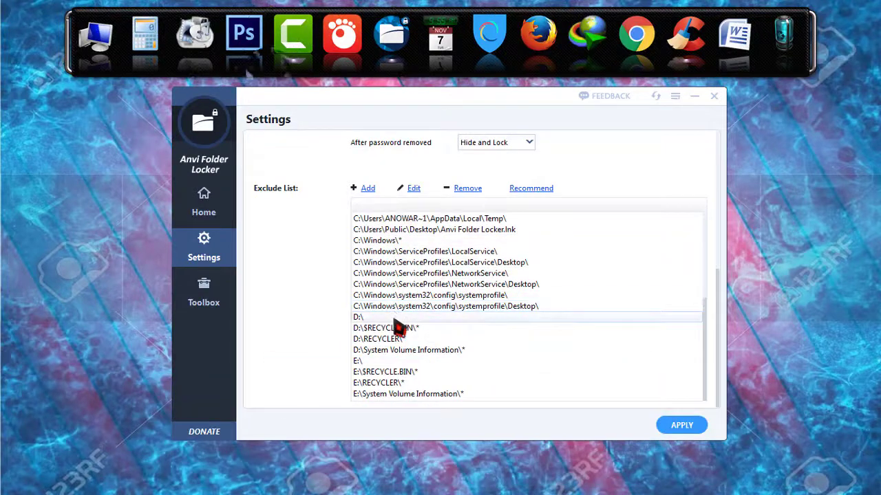
click(395, 320)
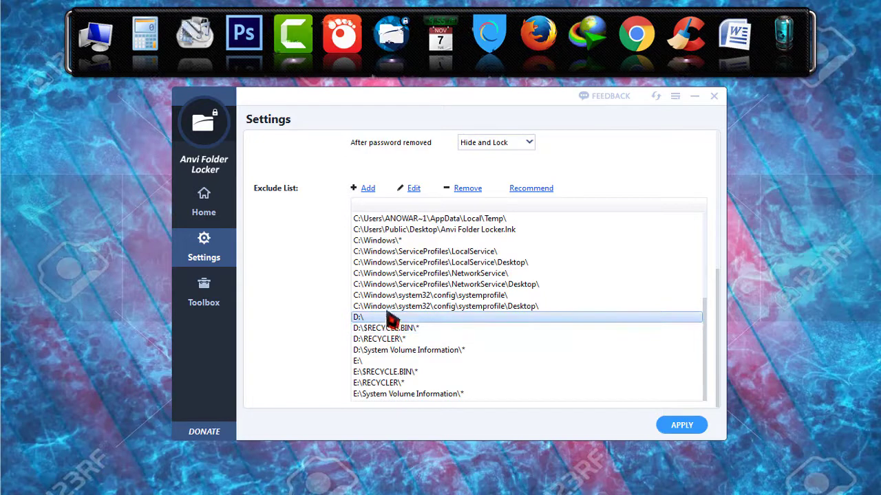
click(468, 190)
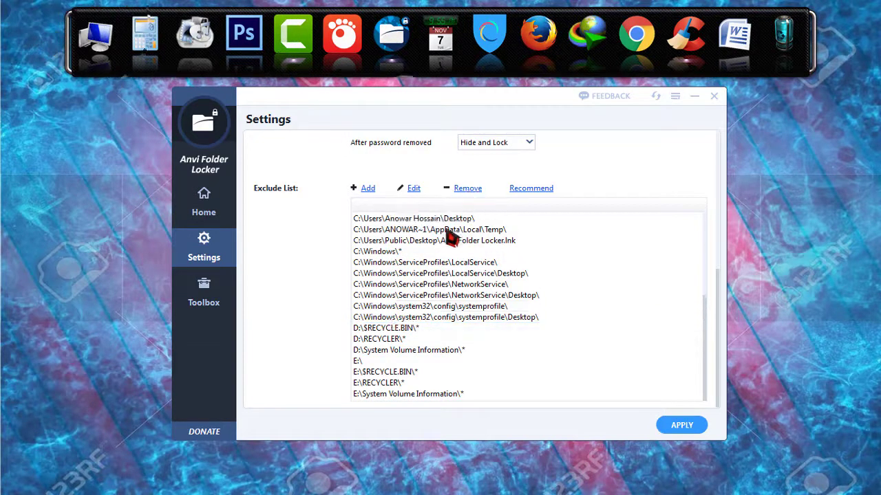
click(388, 330)
click(466, 190)
click(375, 339)
click(468, 190)
click(386, 351)
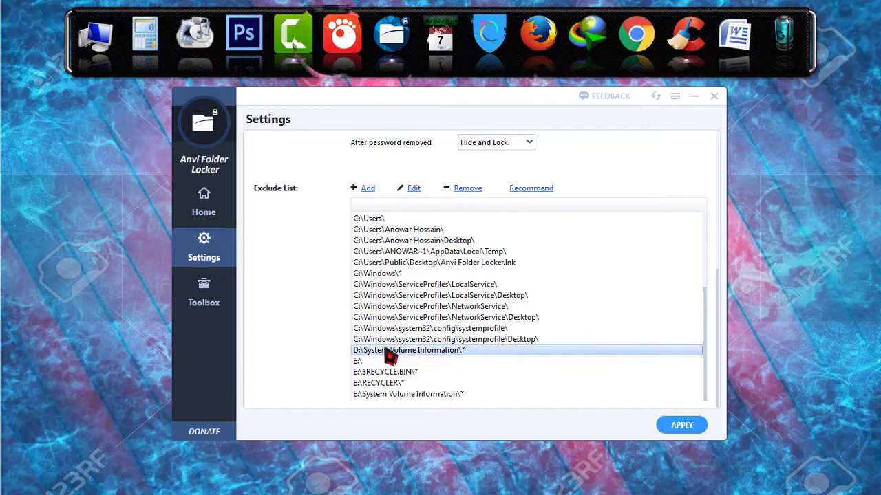
click(467, 189)
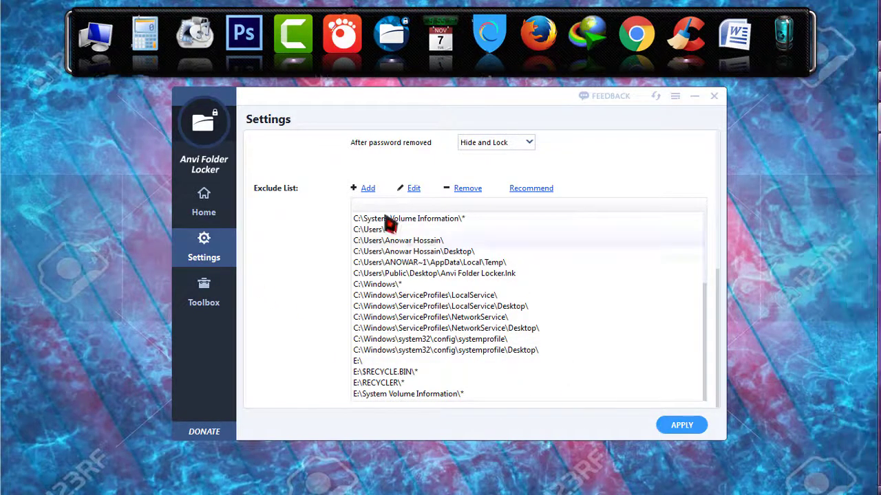
Set the default protection method for new items to Lock without applying the settings
scroll(374, 338, up, 6)
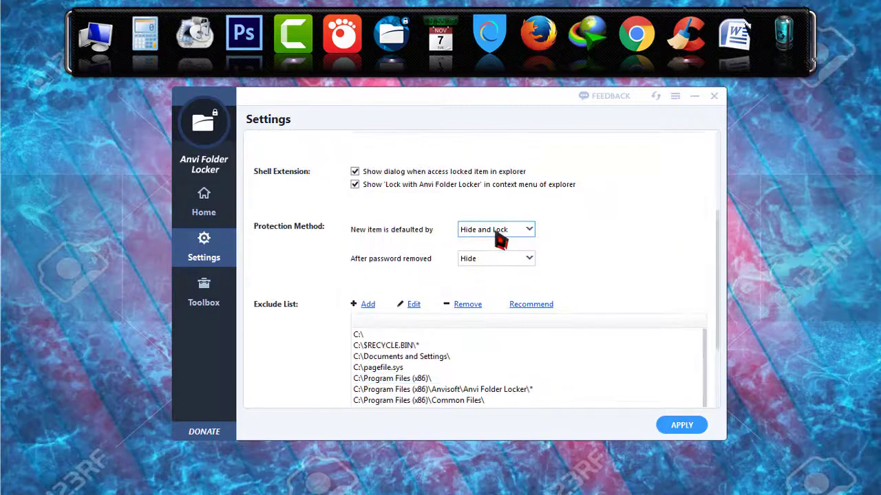
click(499, 241)
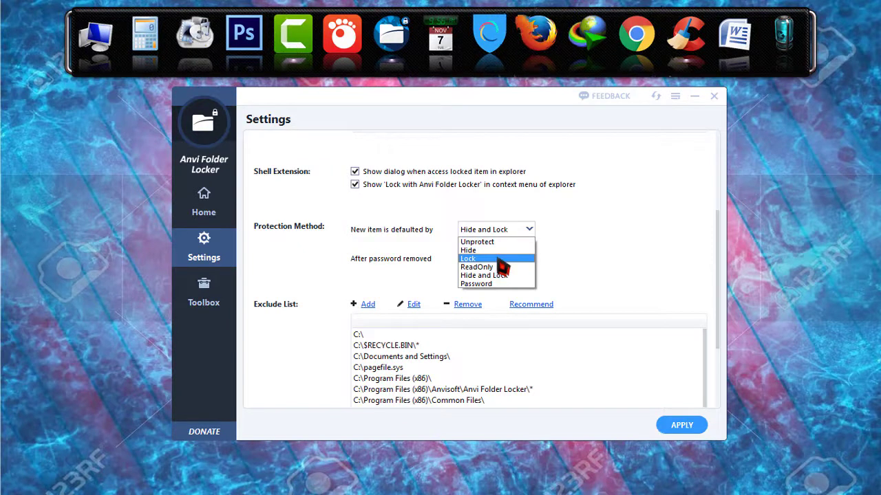
click(498, 259)
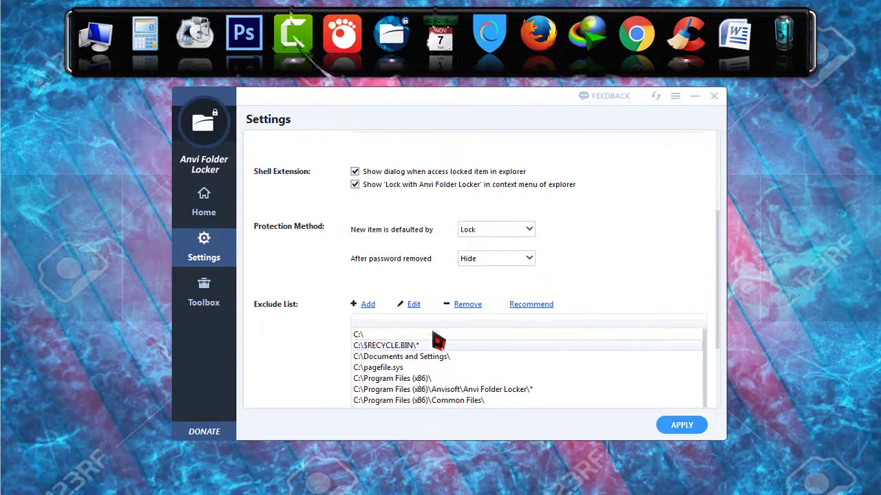
scroll(456, 277, down, 5)
scroll(534, 355, up, 3)
scroll(533, 354, up, 3)
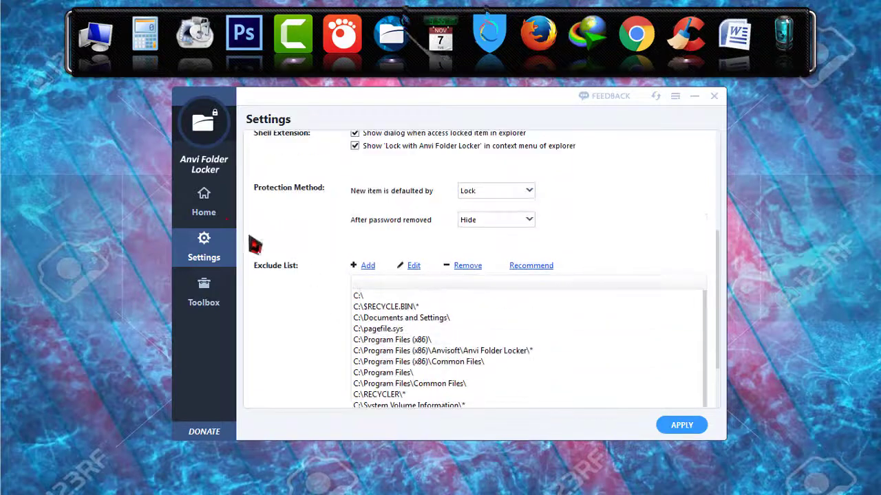
Try to add drive D: from My Computer to the list of protected locations
click(205, 201)
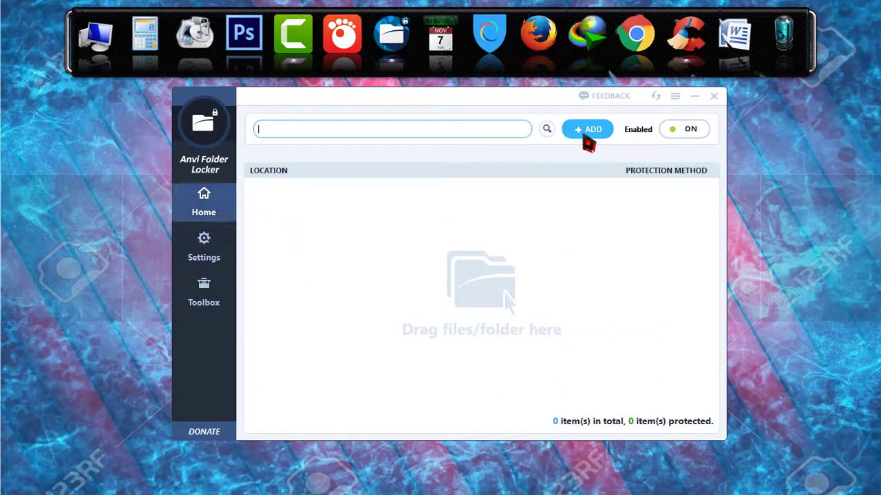
click(584, 138)
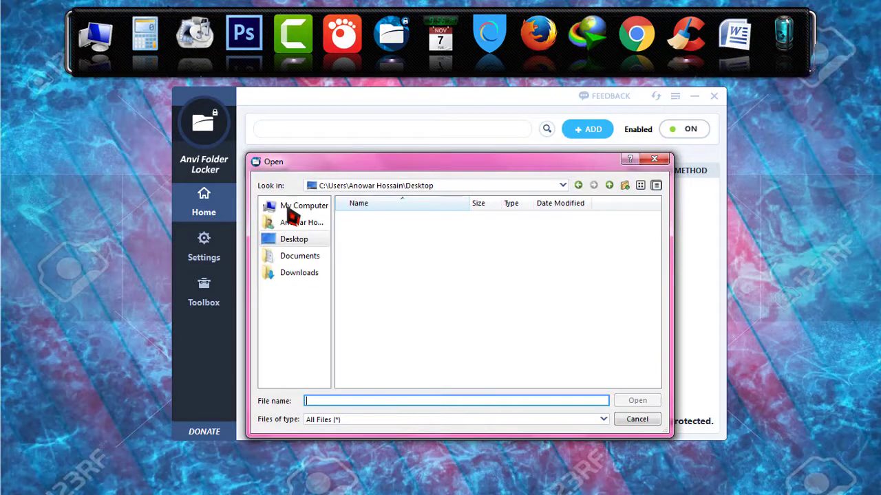
click(294, 208)
click(381, 232)
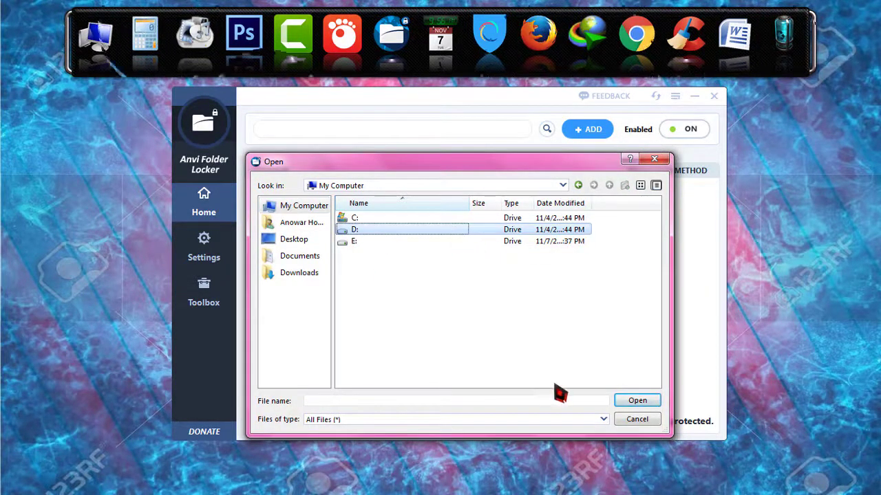
click(632, 402)
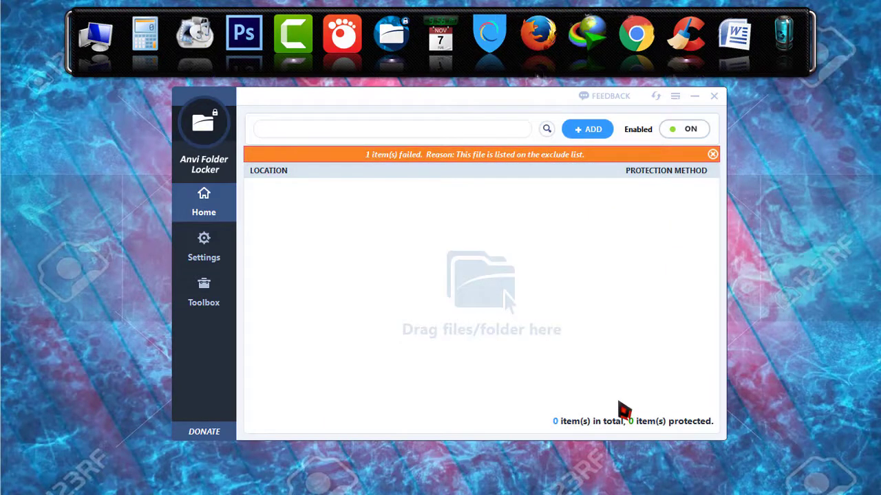
Remove the D:\, D:\$RECYCLE.BIN\*, D:\RECYCLER\* and D:\System Volume Information\* entries from the exclude list, and apply the settings
click(203, 246)
scroll(574, 389, down, 5)
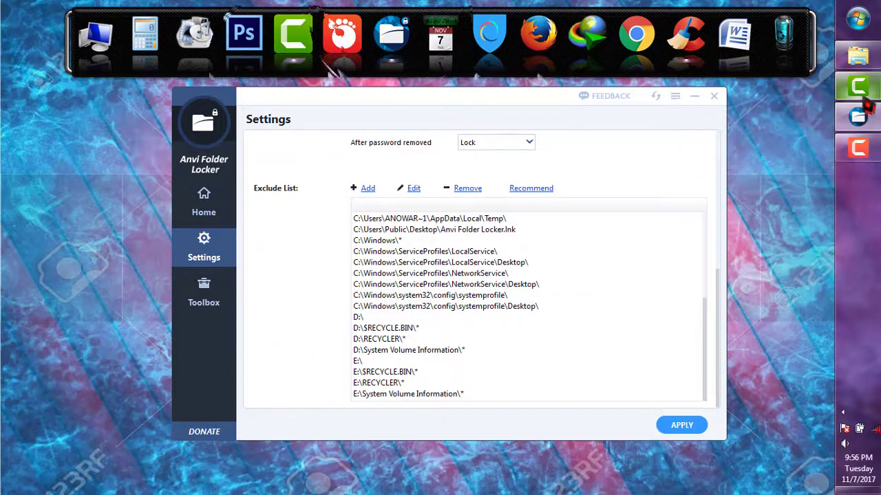
click(858, 147)
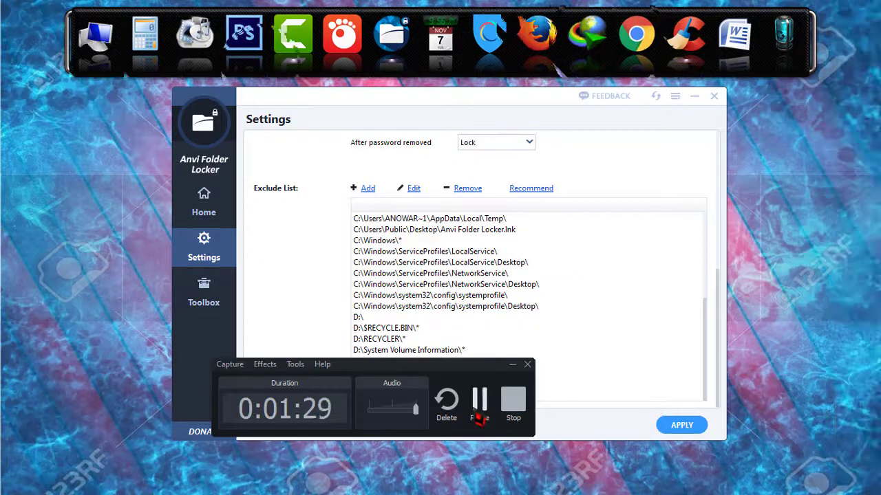
click(527, 365)
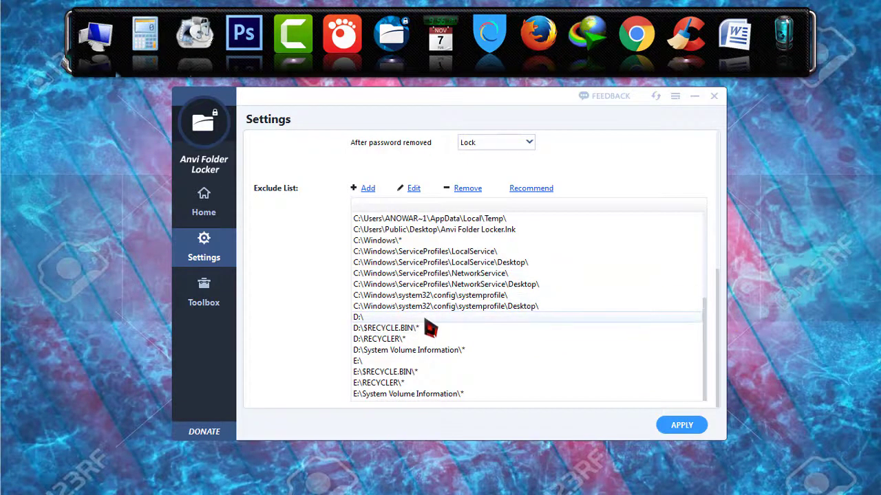
click(468, 188)
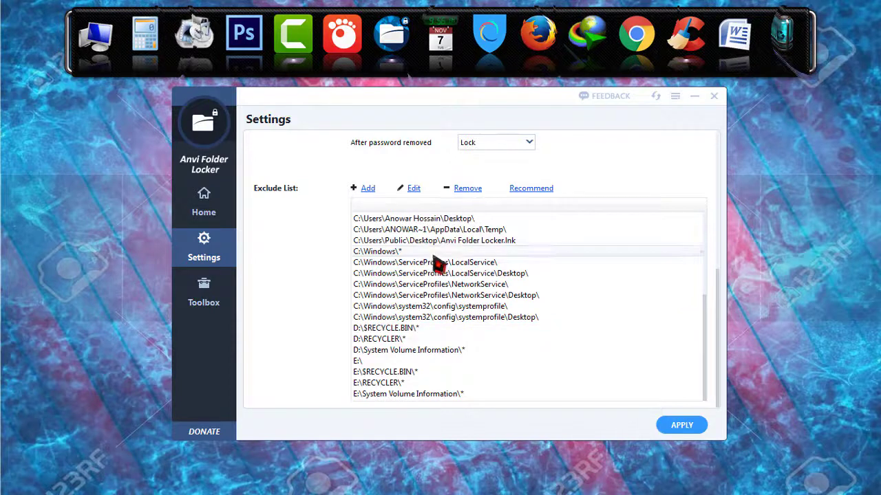
click(413, 332)
click(468, 189)
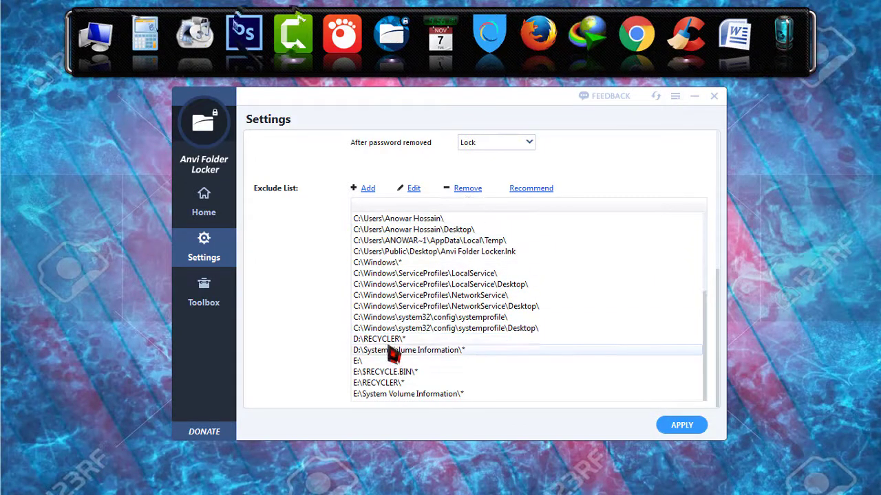
click(411, 339)
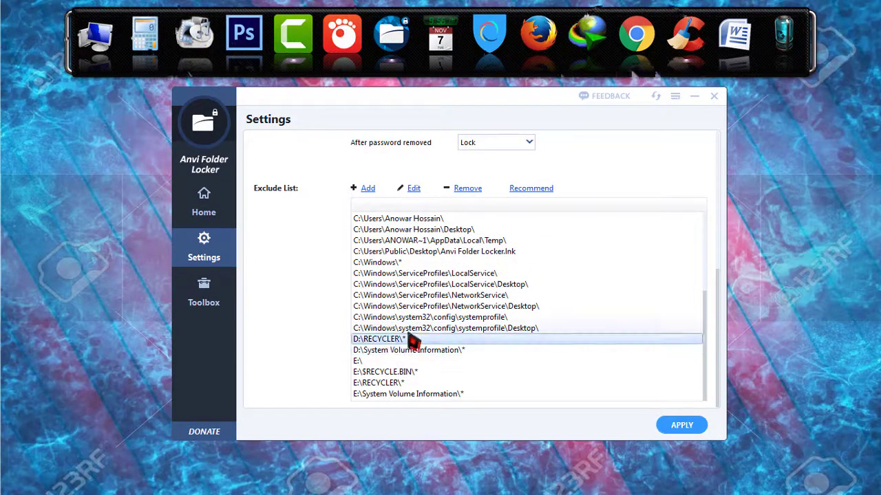
click(467, 189)
click(413, 350)
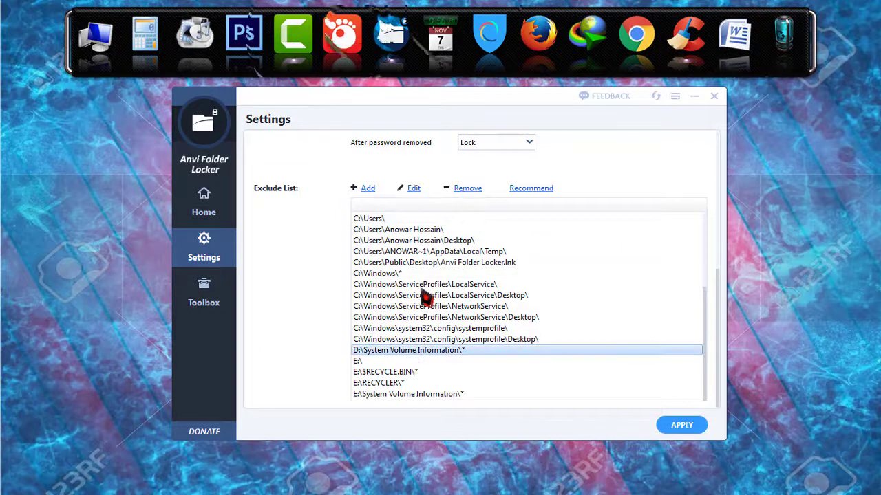
click(468, 189)
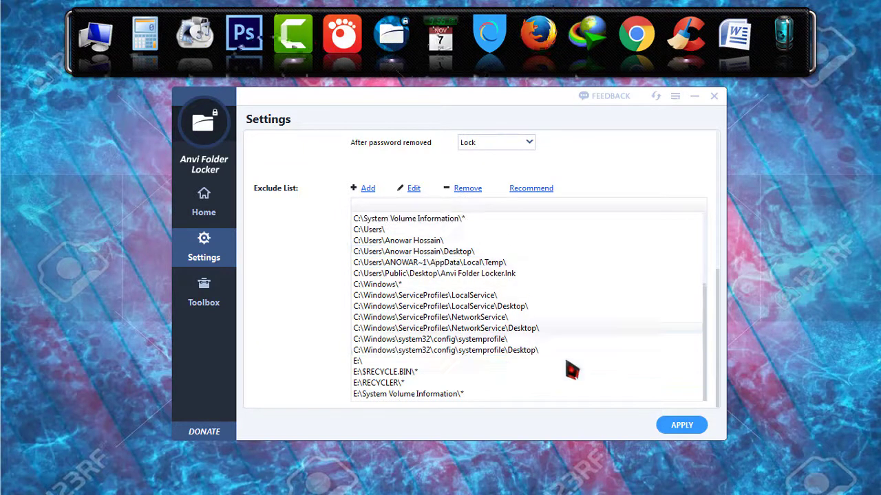
click(681, 427)
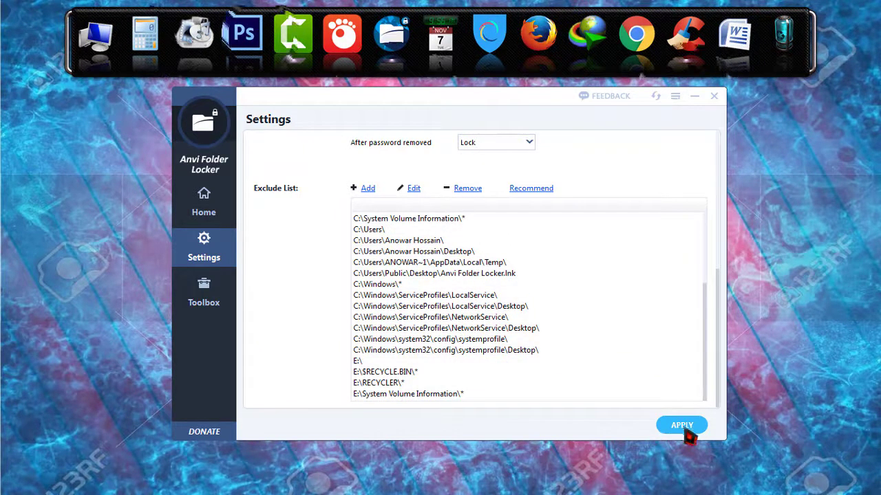
Add drive D: from My Computer to the list of protected locations
click(224, 218)
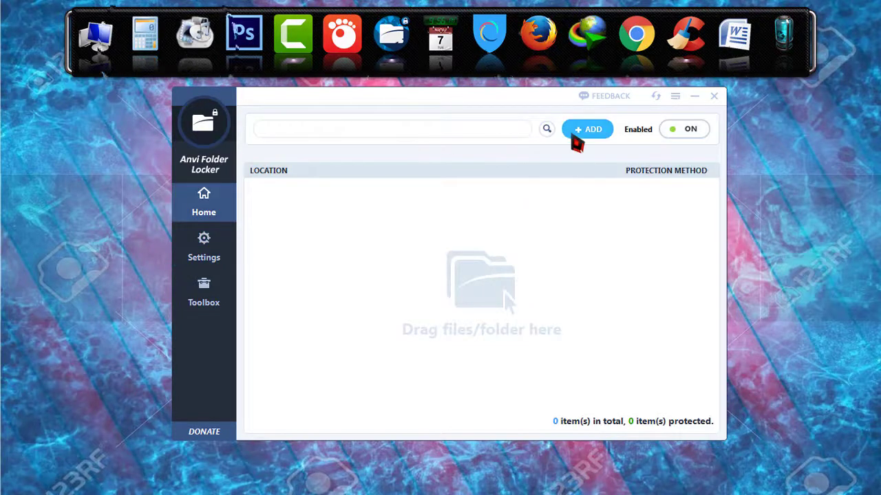
click(575, 137)
click(301, 206)
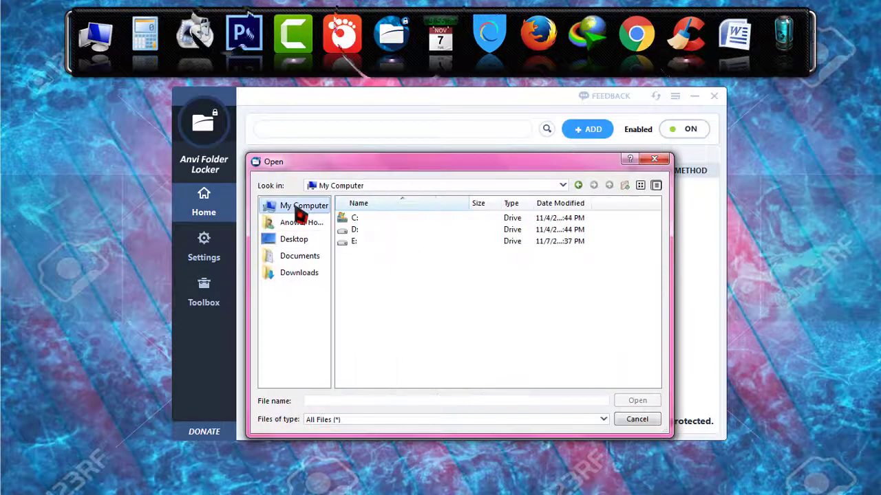
click(395, 232)
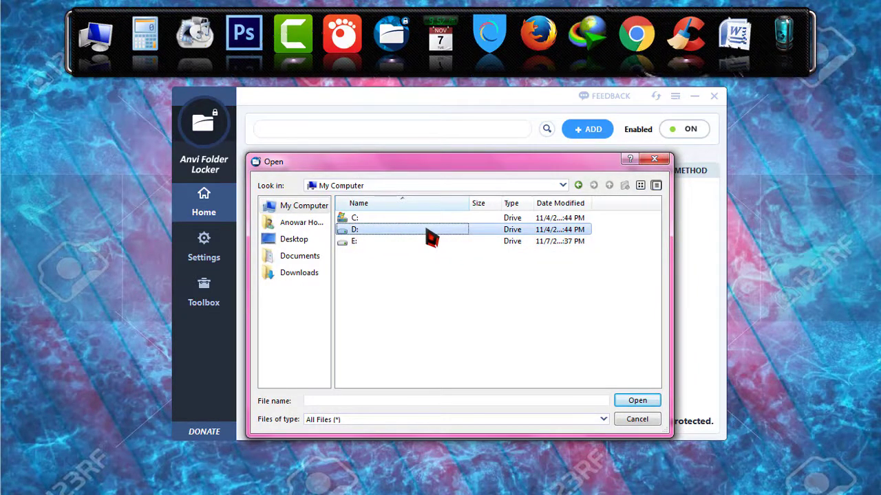
click(862, 147)
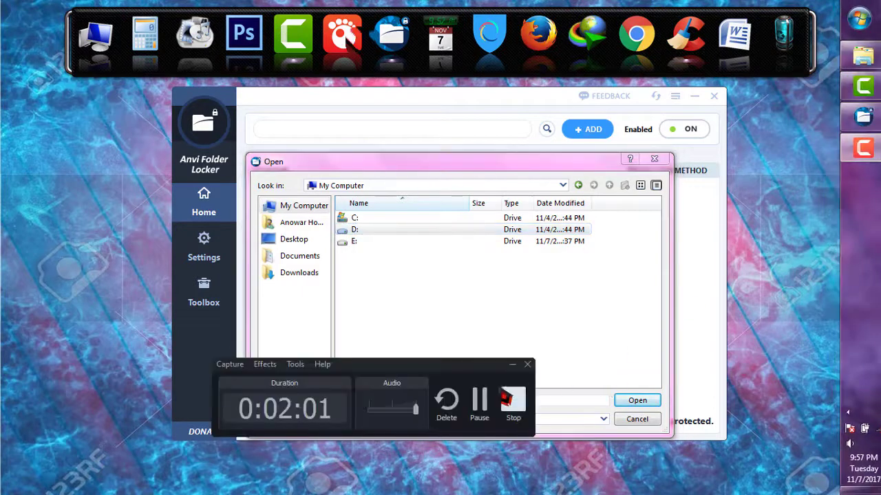
click(479, 401)
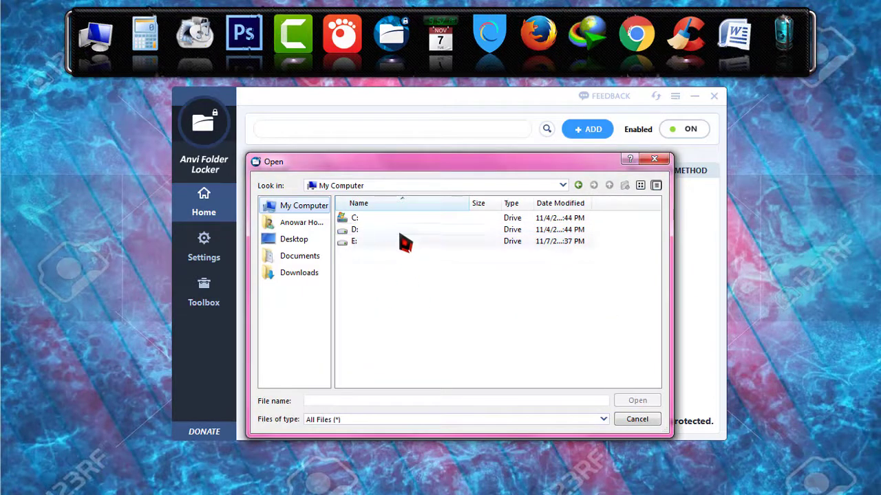
click(399, 233)
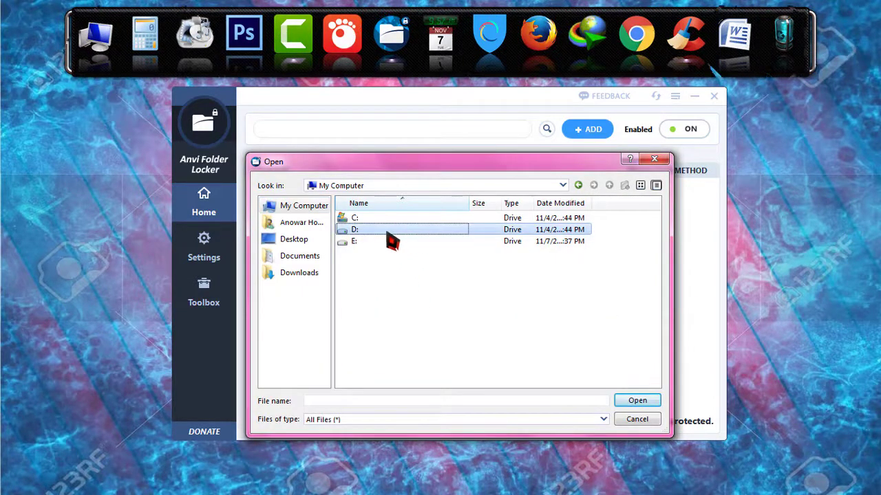
click(637, 402)
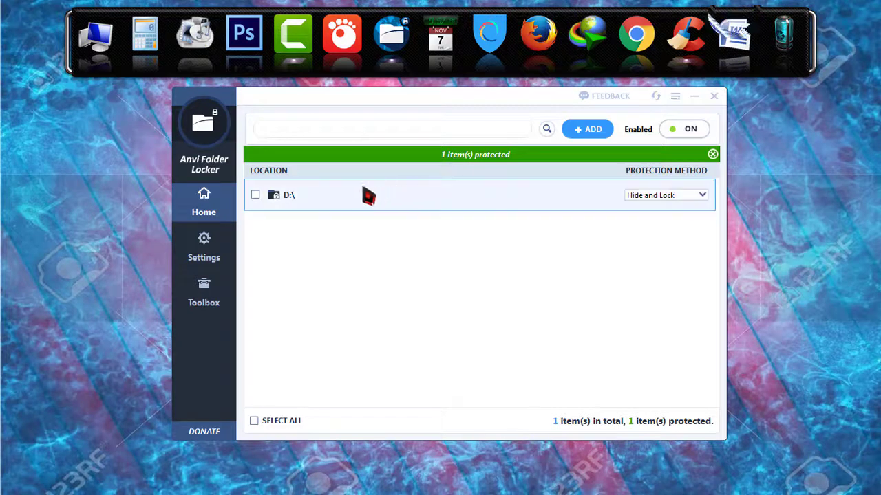
Change the protection method of D:\ to Password, using the default master password
click(675, 199)
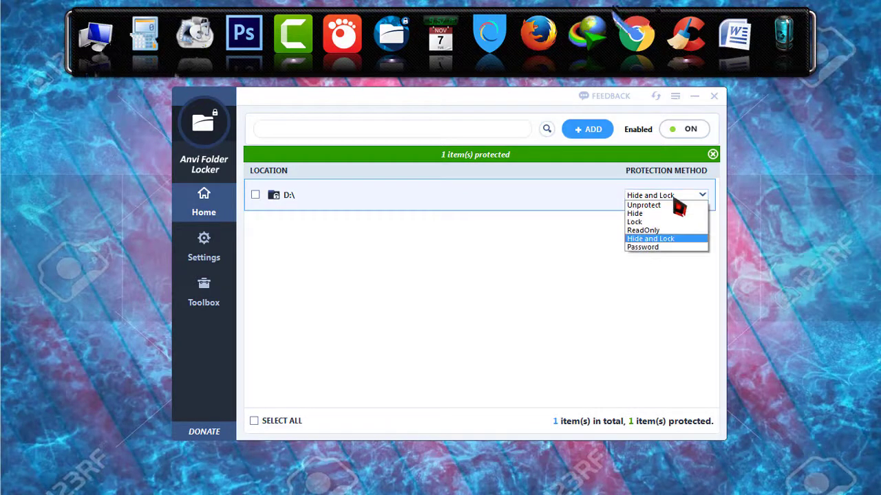
click(673, 247)
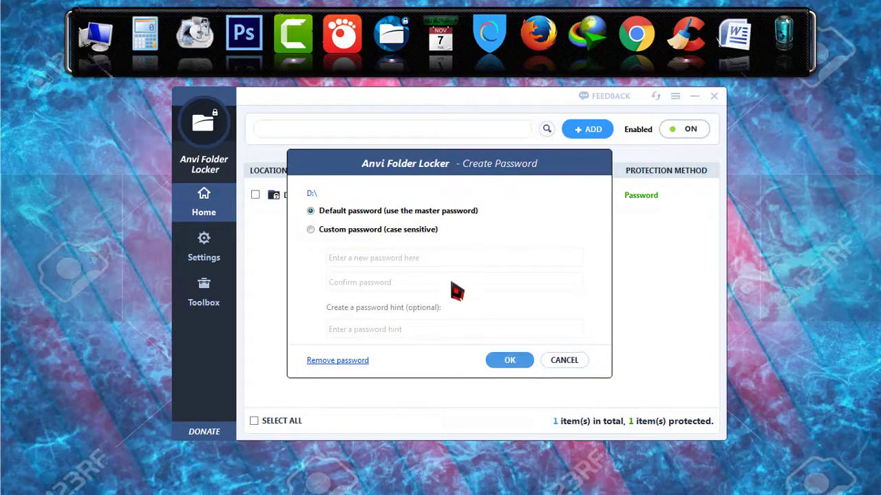
click(522, 369)
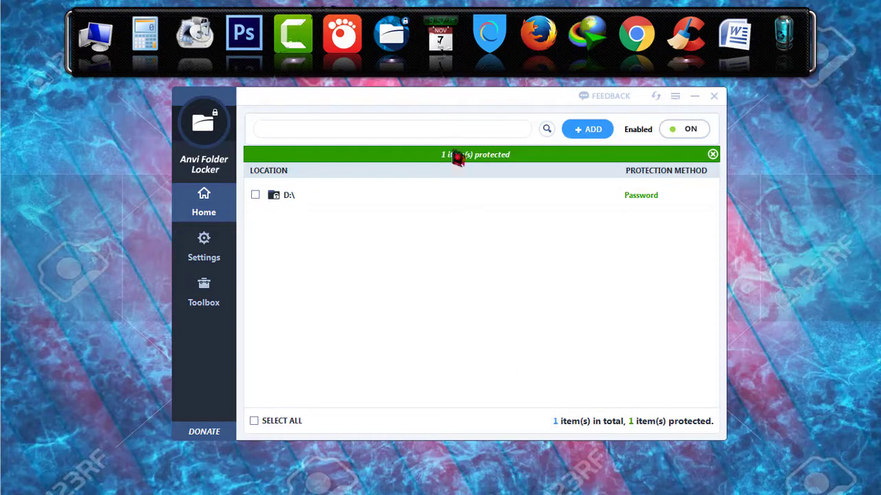
Open the protected Local Disk (D:) from the Computer window by entering its password, and close the window
click(95, 34)
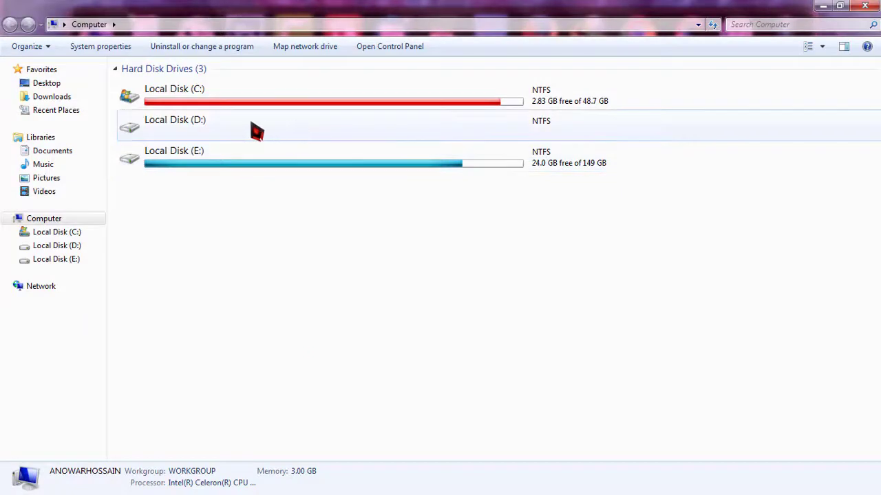
double_click(361, 138)
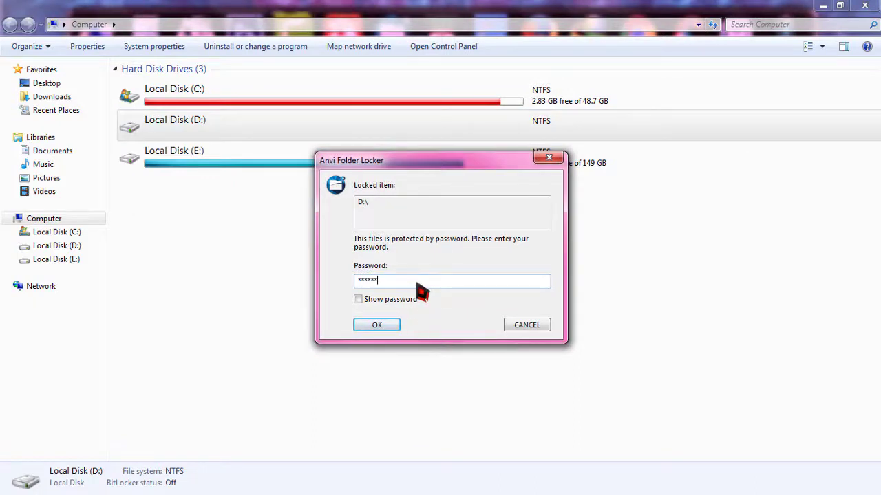
key(Return)
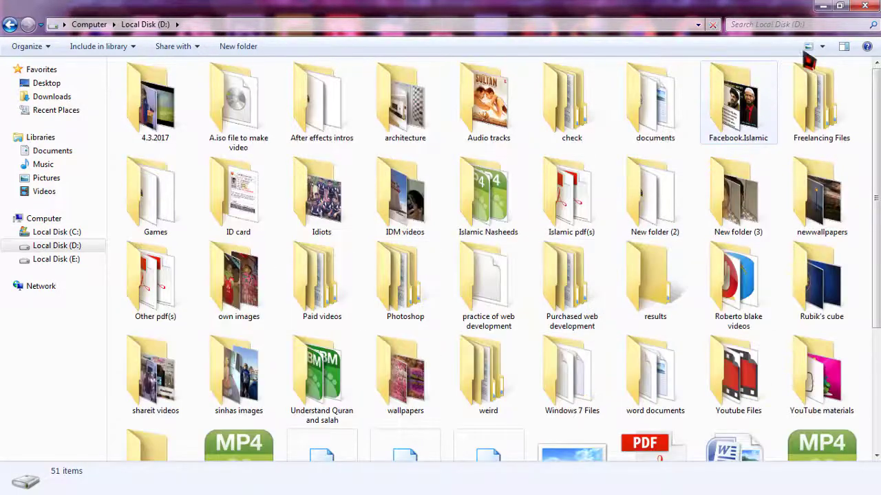
click(864, 6)
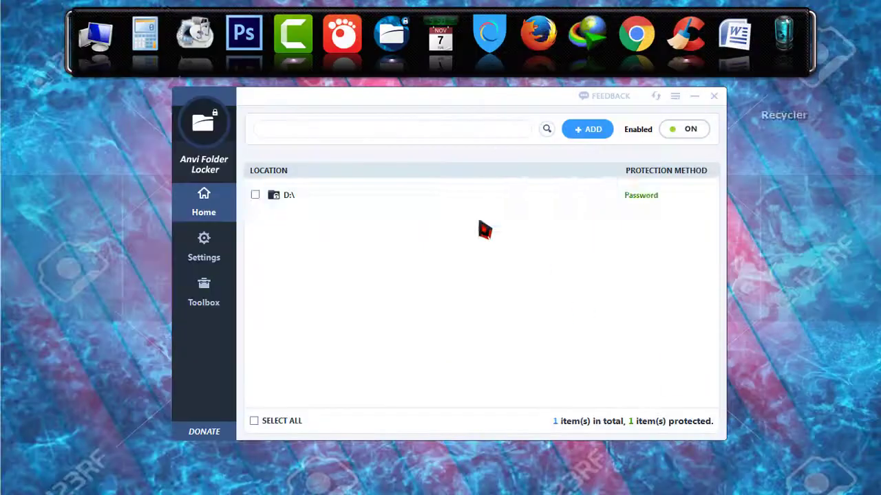
Remove the D:\ entry from the list of protected locations, and close Anvi Folder Locker
click(255, 196)
click(348, 422)
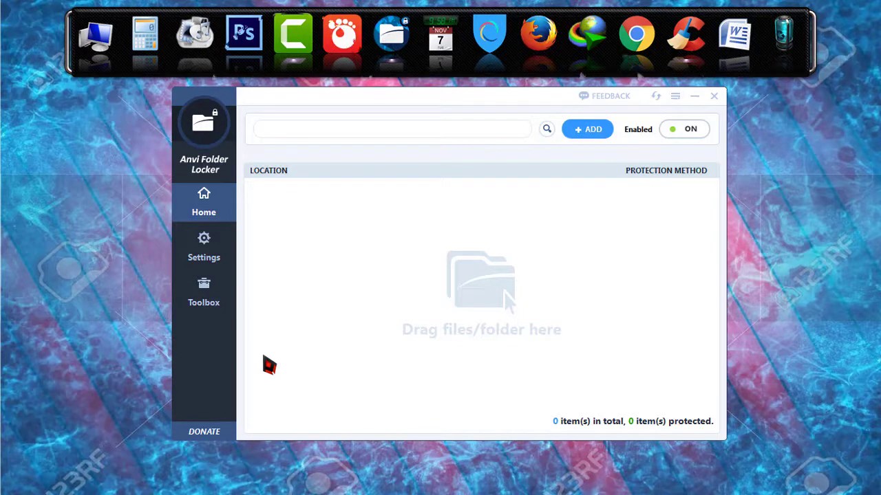
click(713, 96)
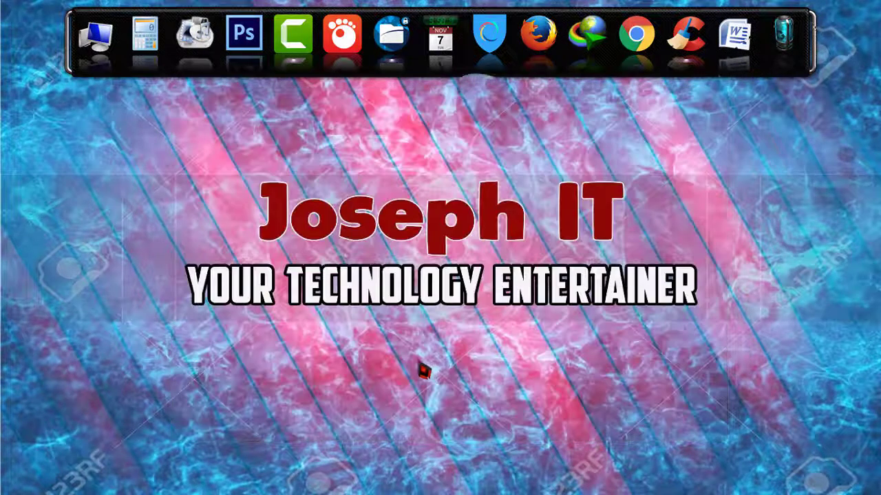